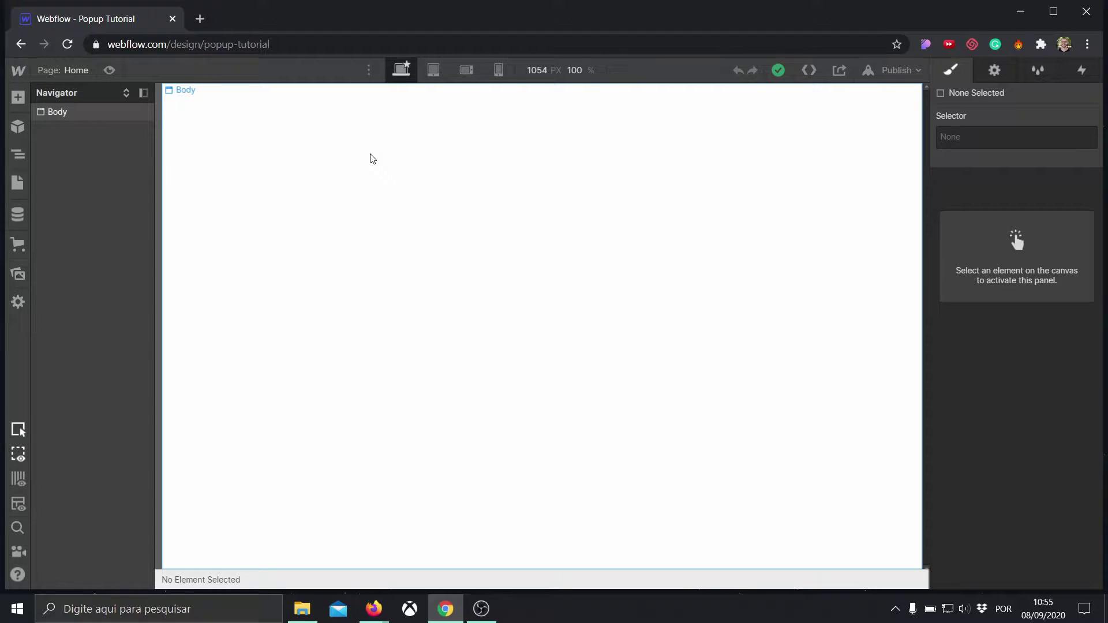
Add a Navbar to the page body via quick-find.
left_click(299, 169)
key("ctrl+e")
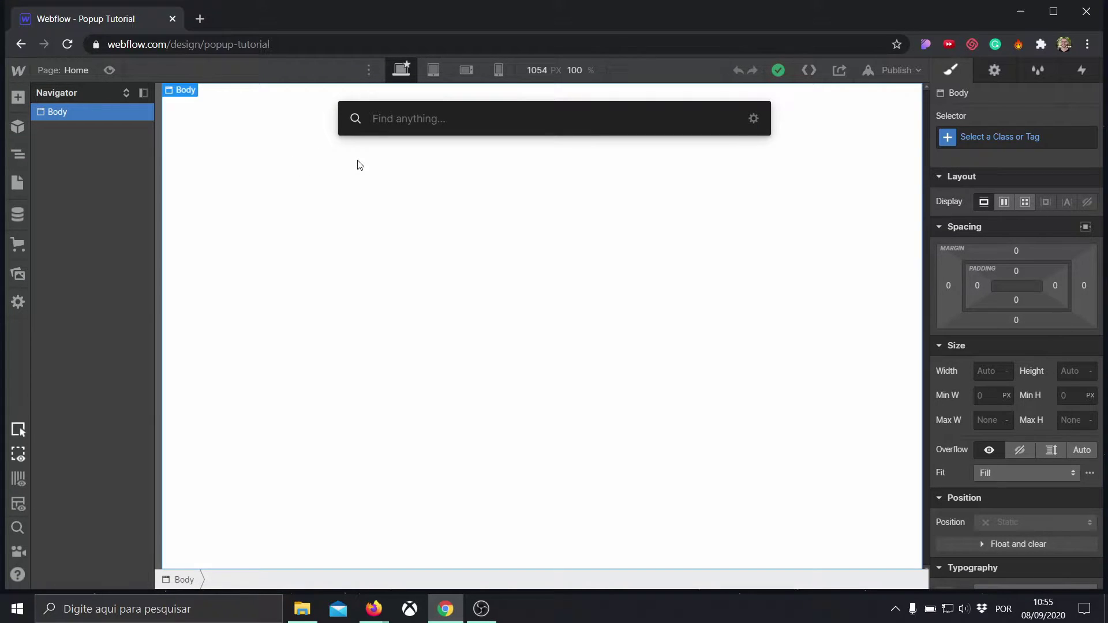
type("nav")
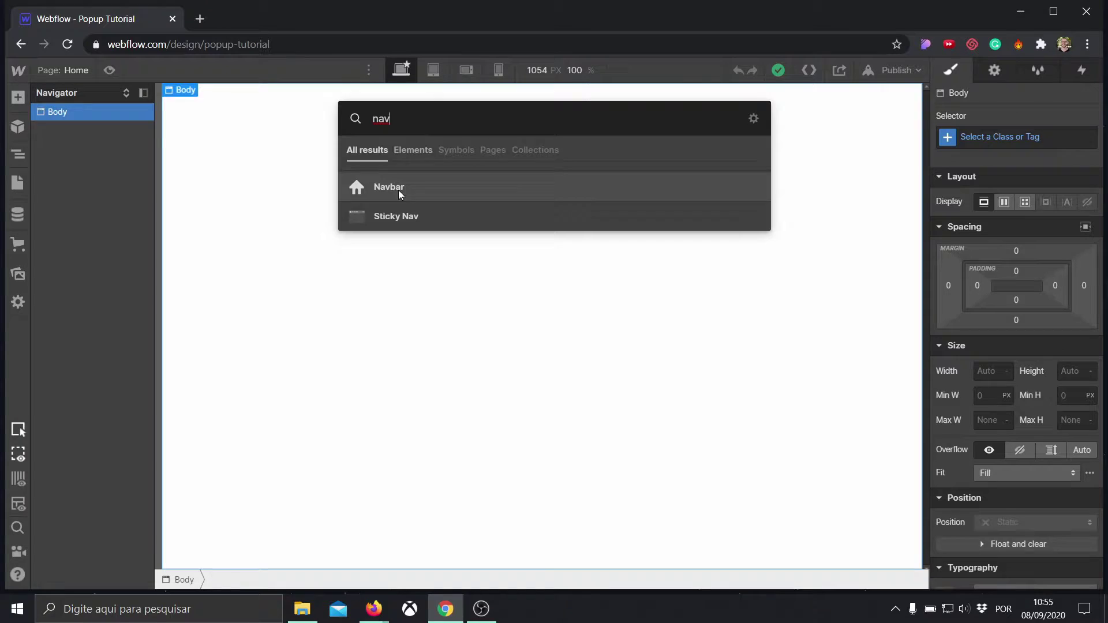
left_click(400, 190)
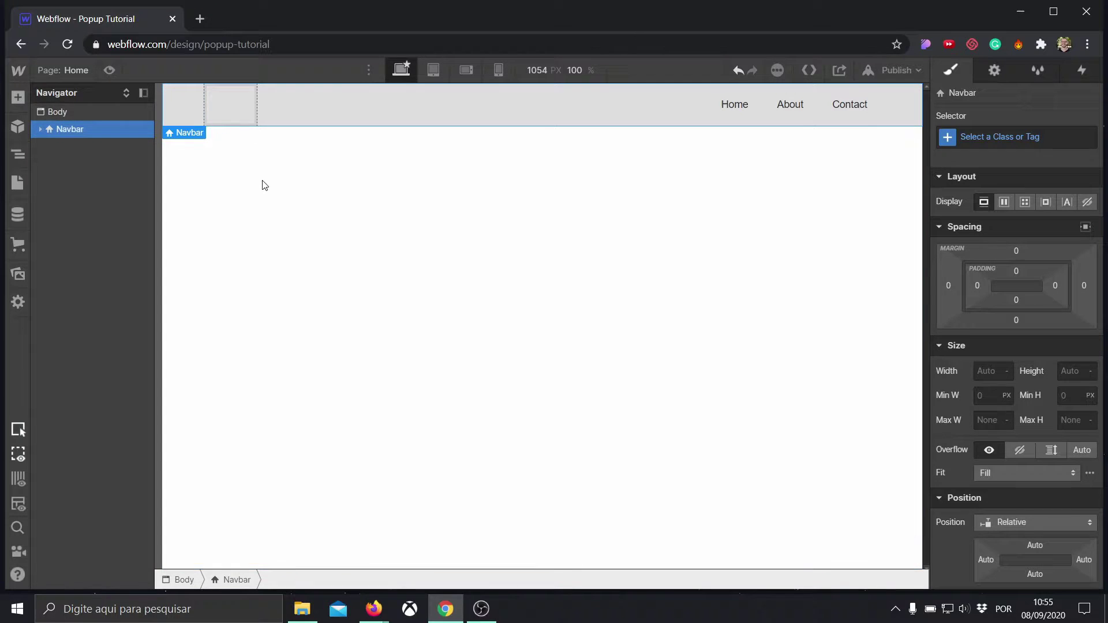
Insert a Div Block below the navbar and give it the class Modal.
left_click(68, 116)
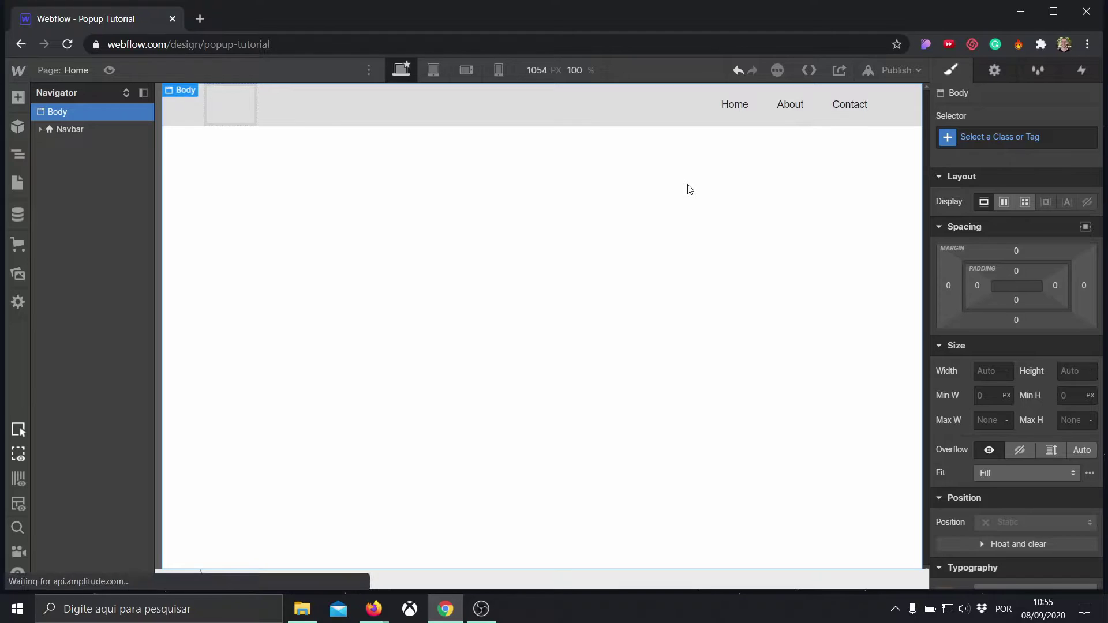
key("ctrl+k")
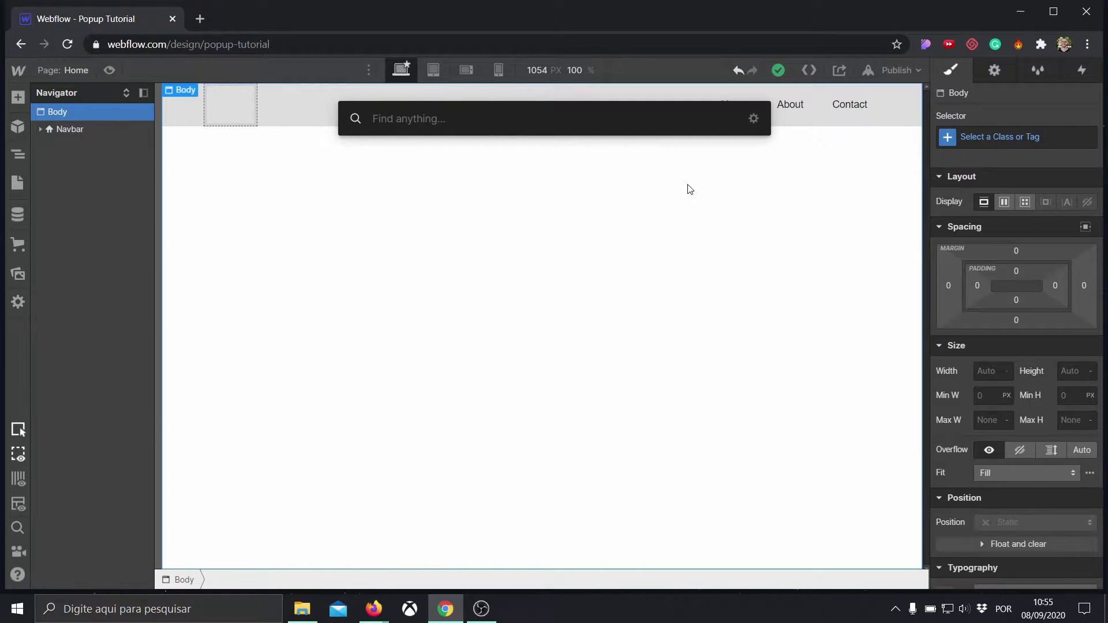
type("div")
left_click(686, 183)
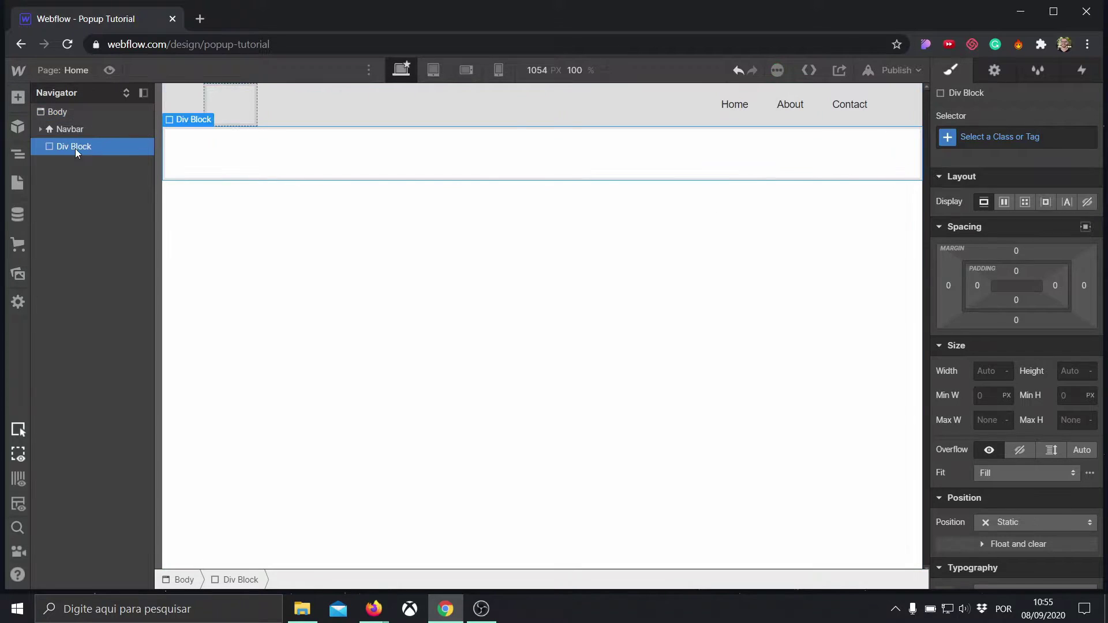
left_click(1036, 138)
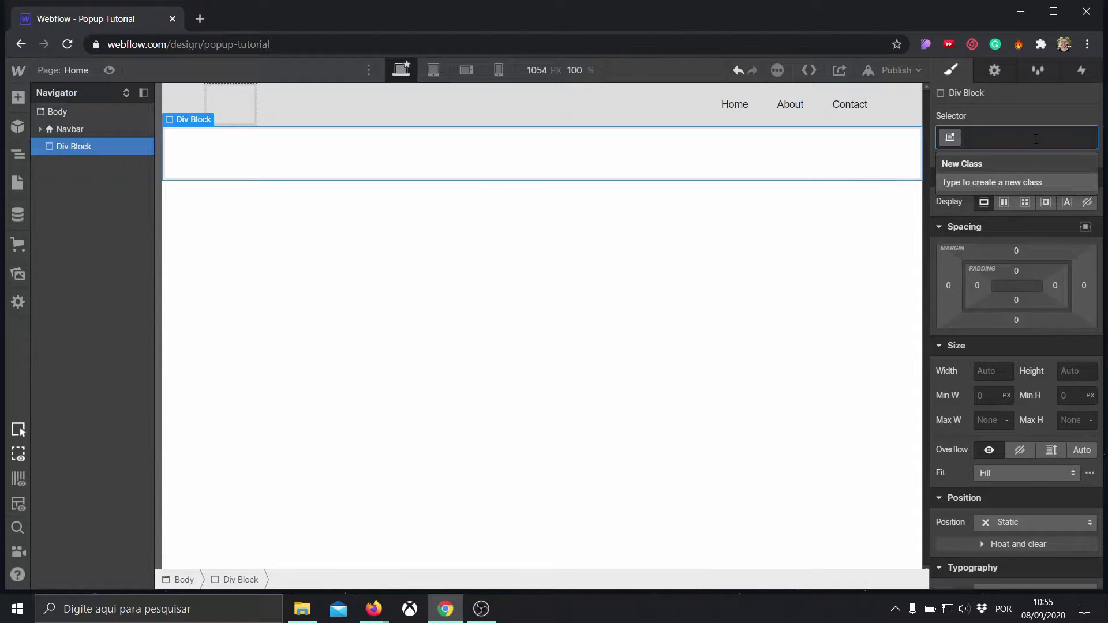
type("Modal")
key("Return")
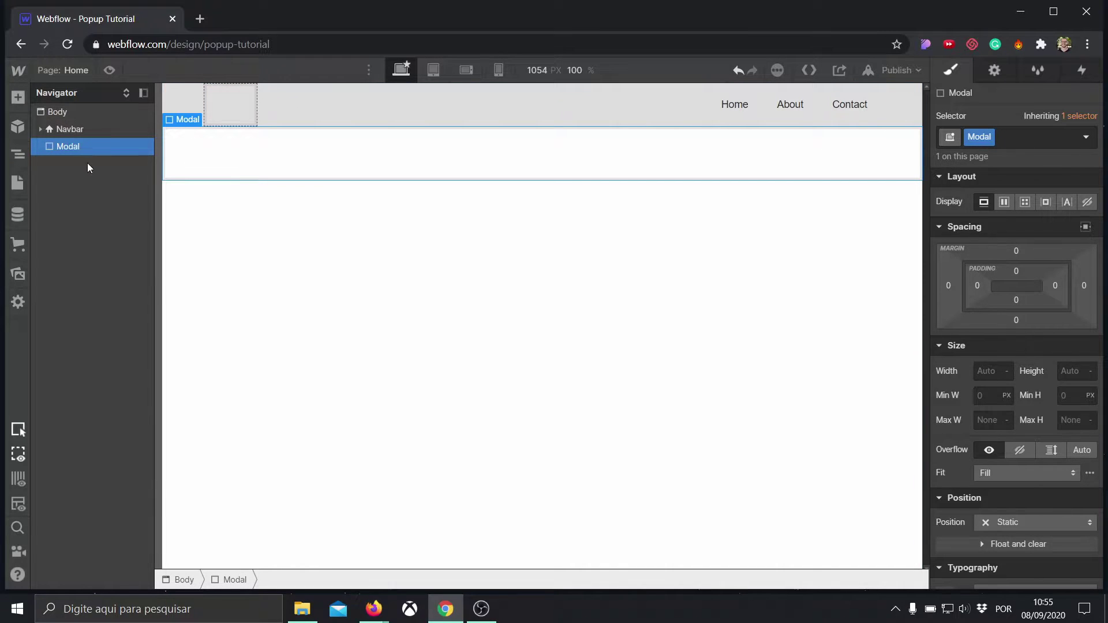
Nest a Div Block with class Pop Up inside Modal.
key("ctrl+e")
type("div")
key("Return")
left_click(1044, 132)
type("Pop")
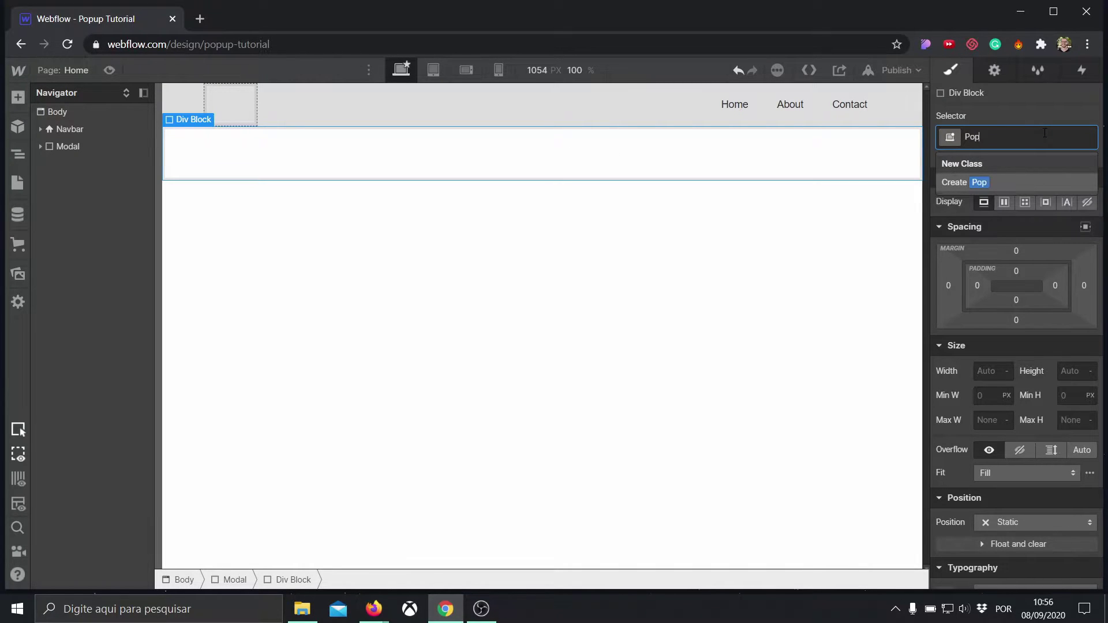
type(" Up")
key("Return")
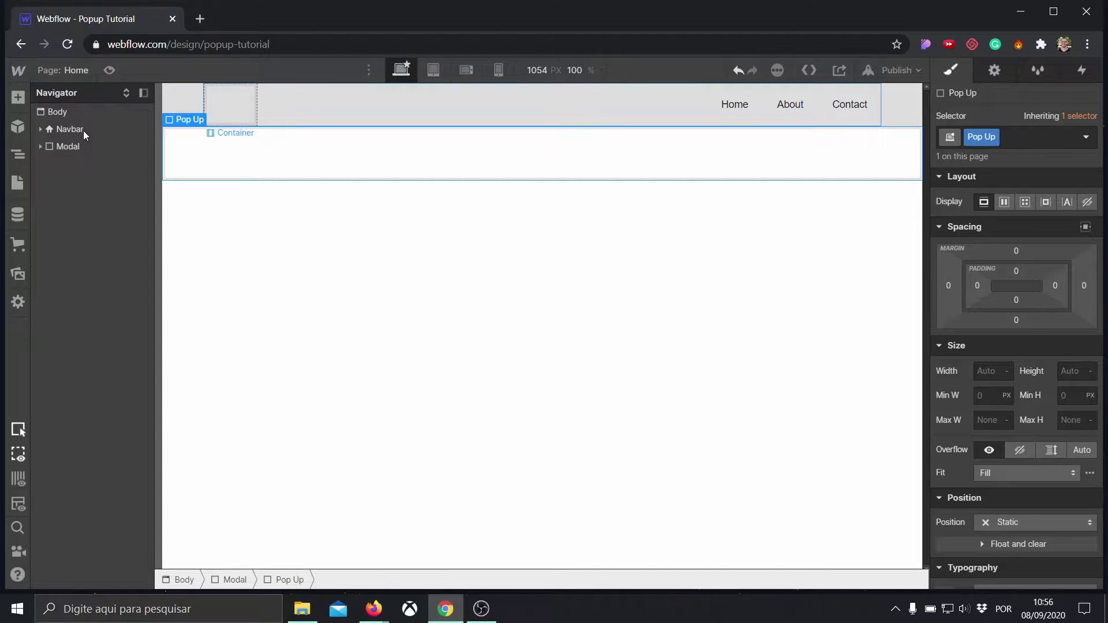
left_click(39, 147)
Set the Modal background to tan rgba(184, 154, 99, 0.65), about 65% opacity.
left_click(79, 150)
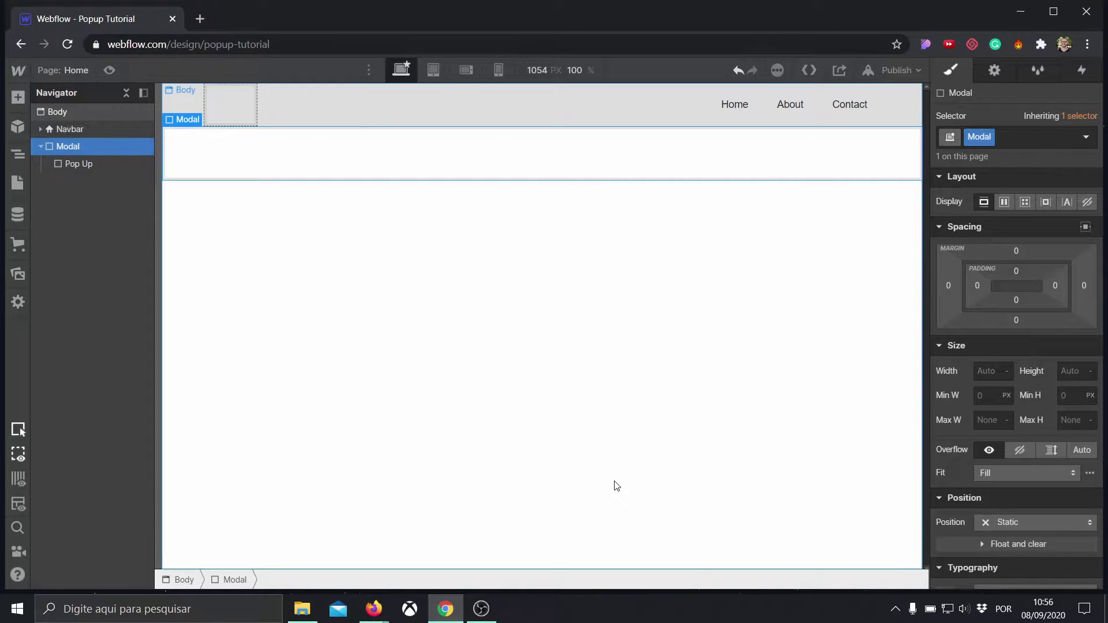
scroll(1049, 349, "down", 5)
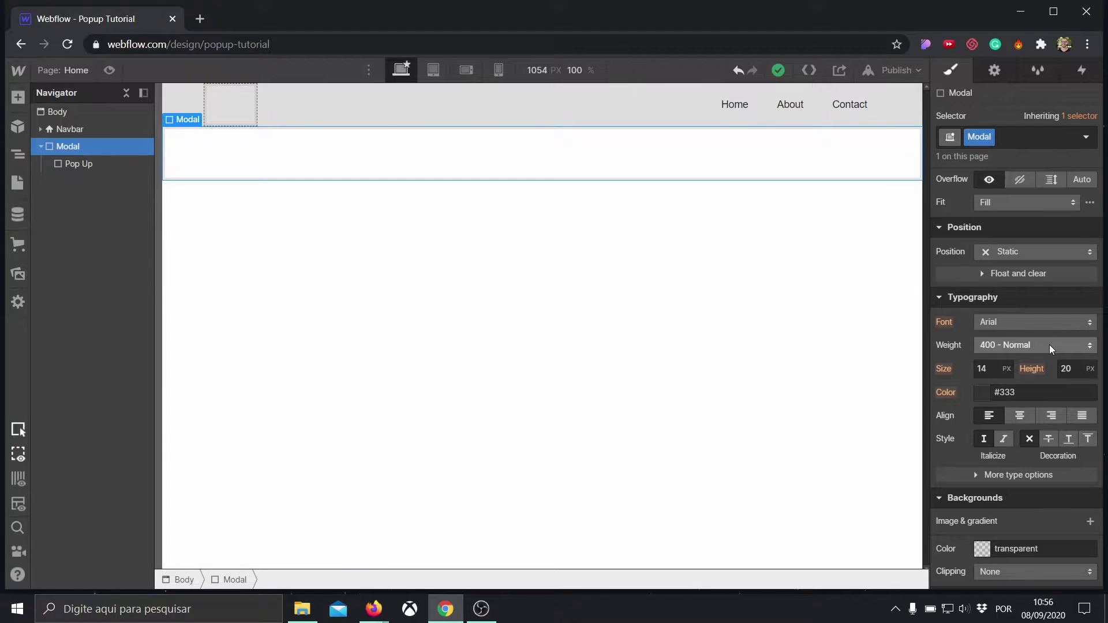
scroll(1049, 345, "down", 3)
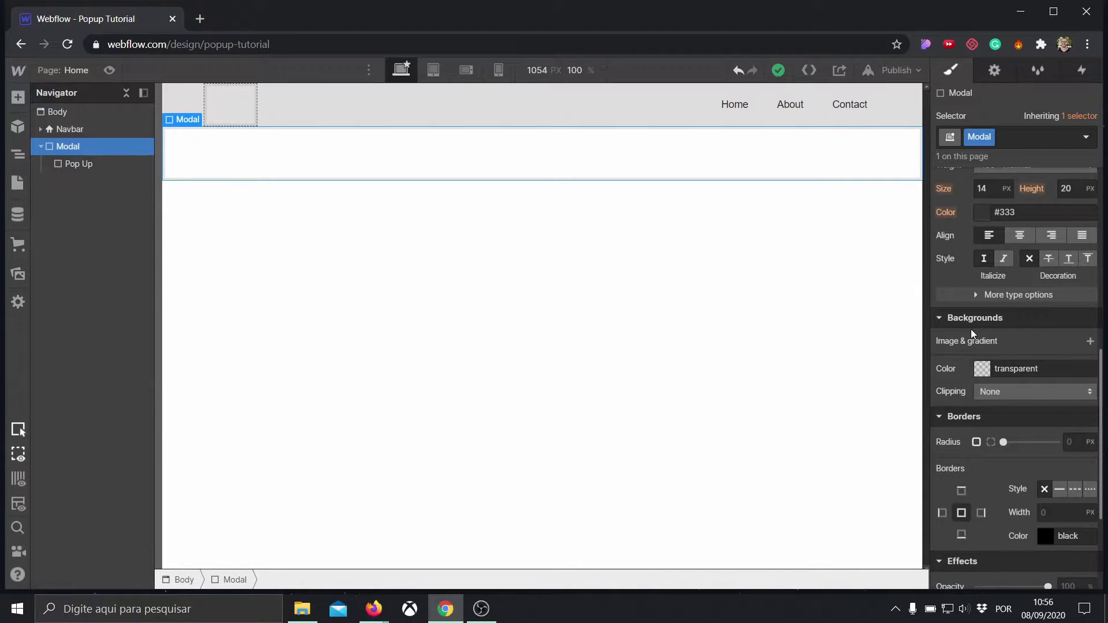
left_click(983, 375)
left_click(977, 254)
left_click_drag(984, 254, 980, 254)
left_click_drag(1039, 169, 1011, 166)
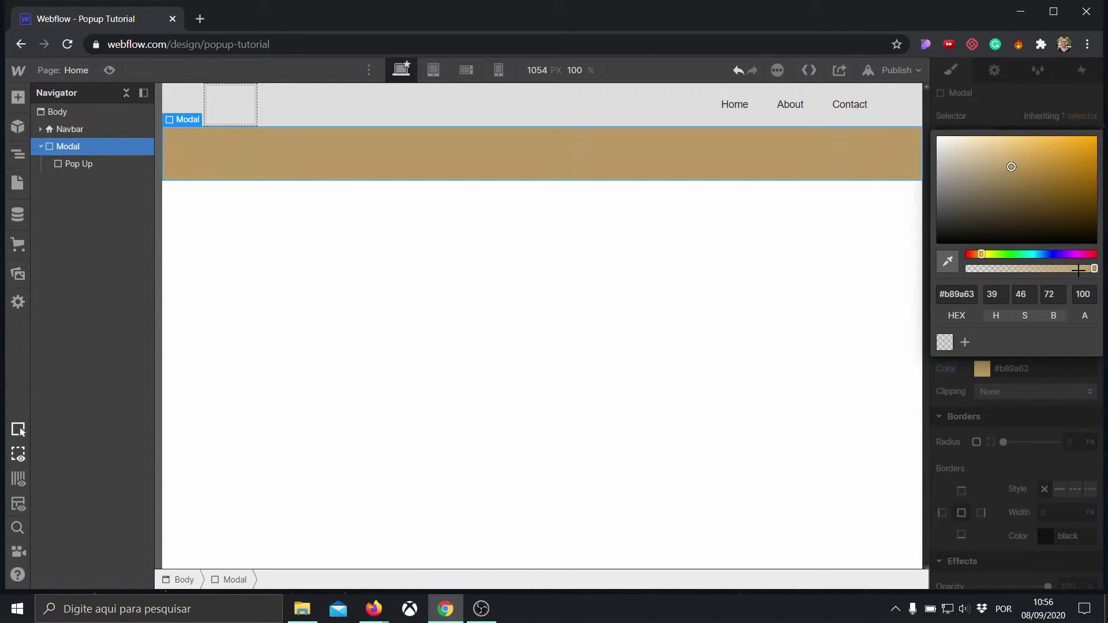
left_click_drag(1092, 268, 1047, 268)
left_click(1006, 104)
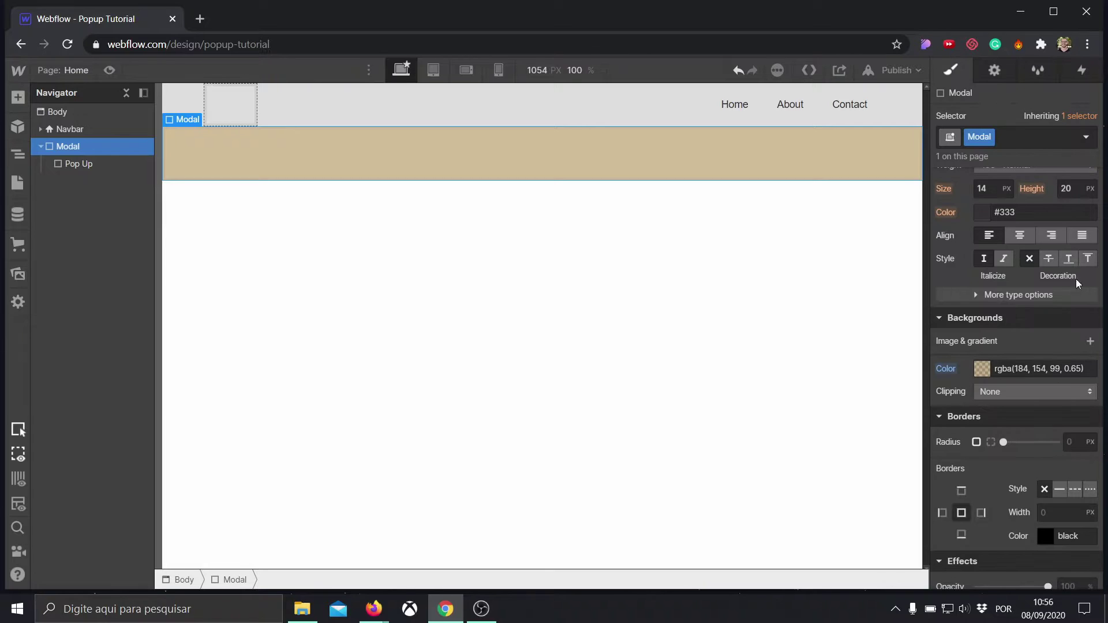
scroll(1066, 294, "up", 6)
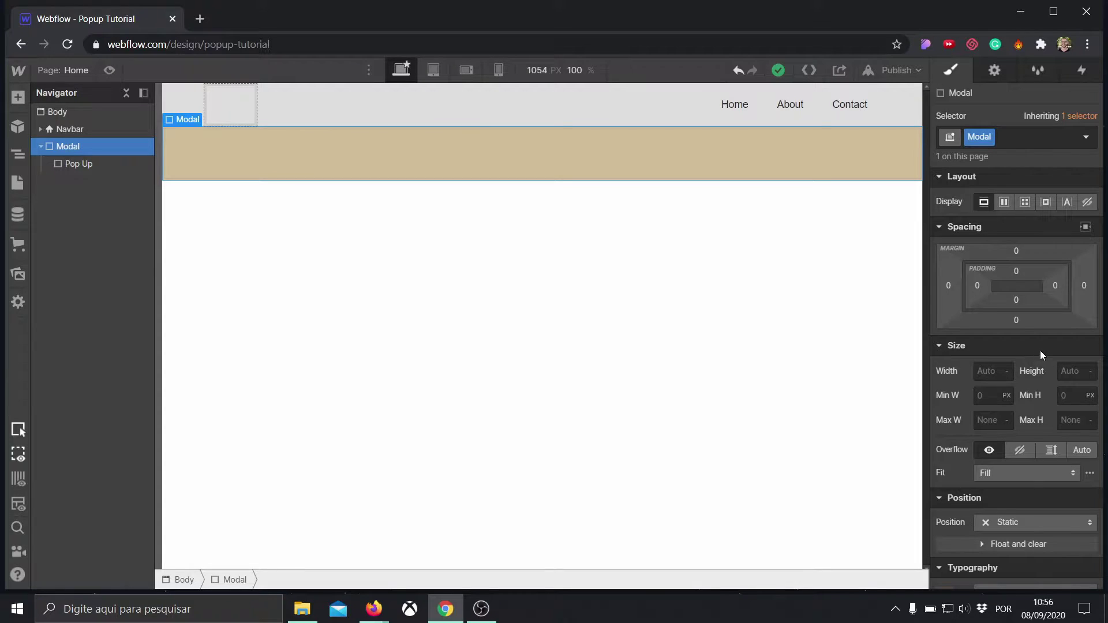
scroll(1040, 354, "down", 2)
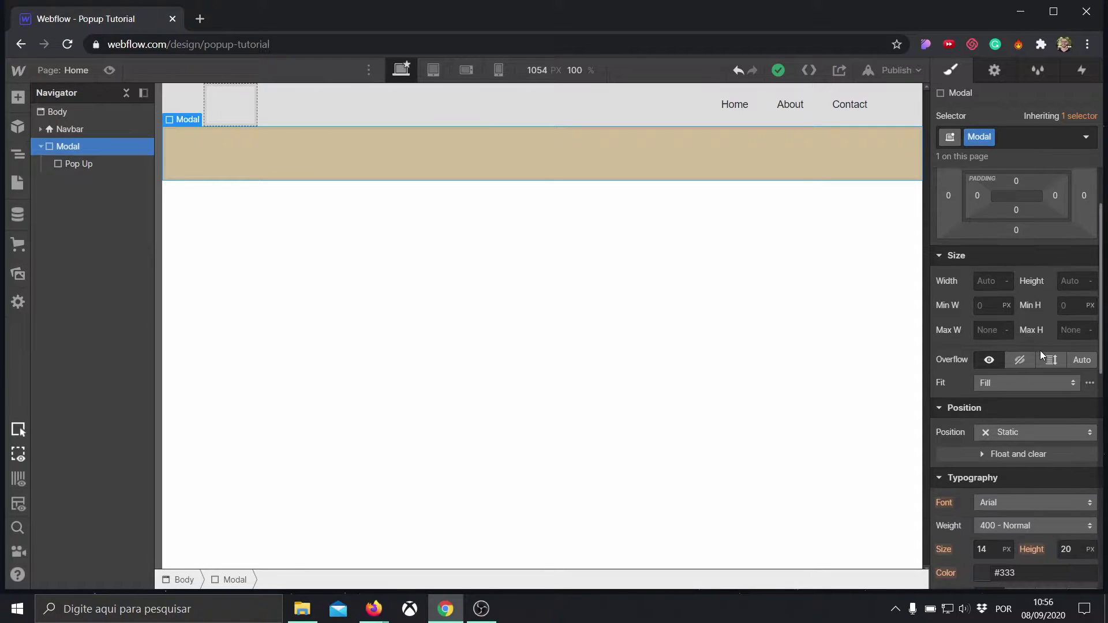
Set the Modal's width to 100vw and height to 100vh.
left_click(989, 285)
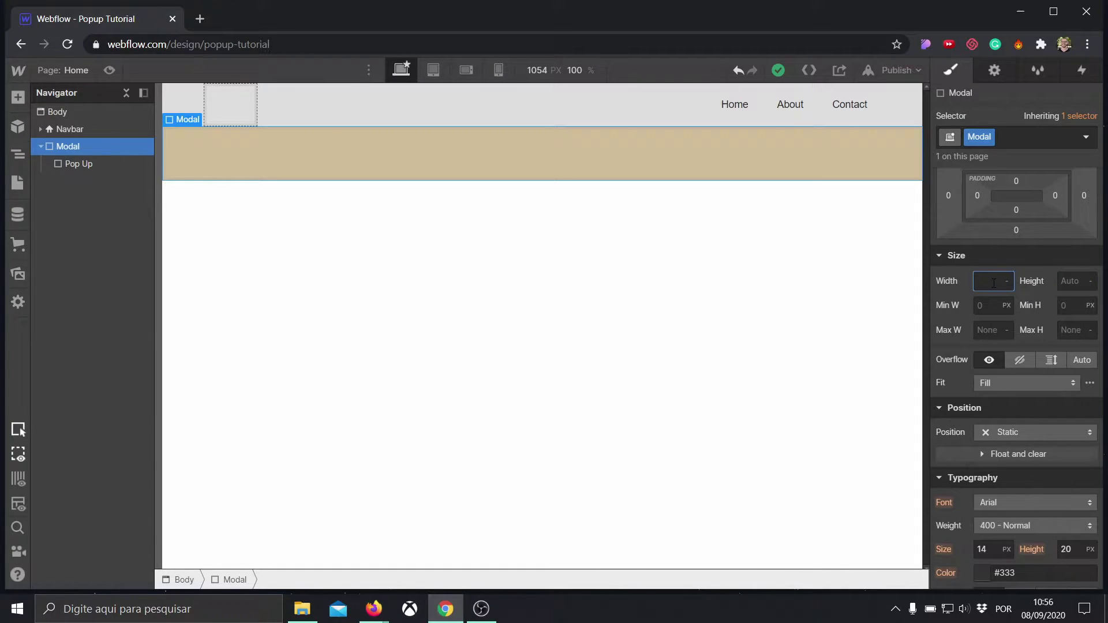
type("100vw")
key("Return")
left_click(1064, 281)
type("100vh")
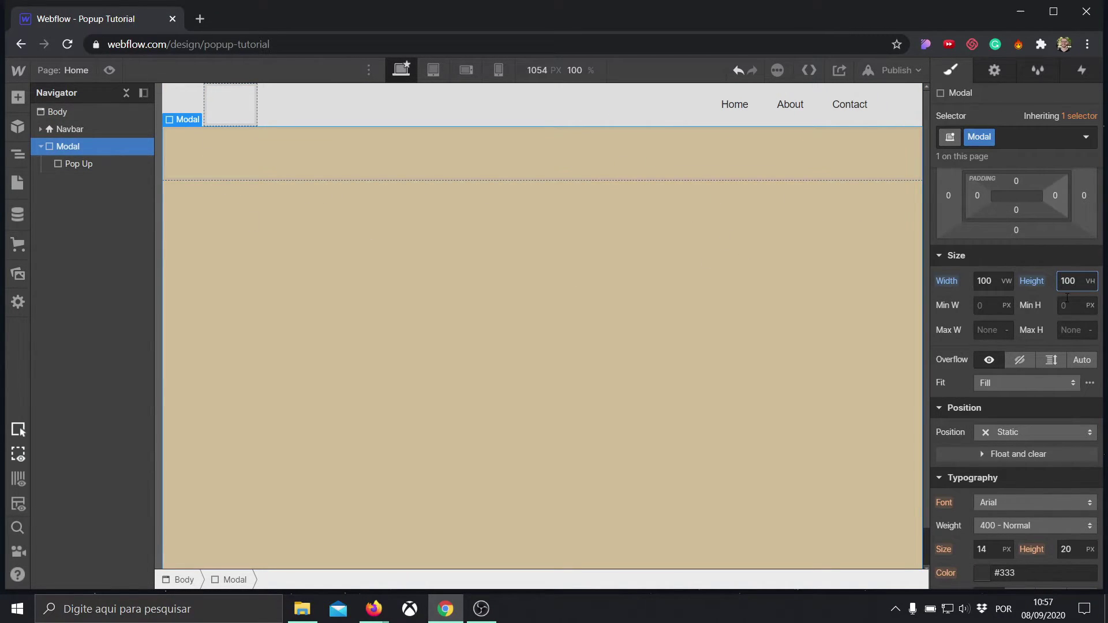
Position Modal absolutely with the Full preset and move it above the Navbar.
scroll(1066, 297, "down", 2)
scroll(1066, 297, "down", 4)
scroll(1065, 297, "up", 5)
left_click(1056, 345)
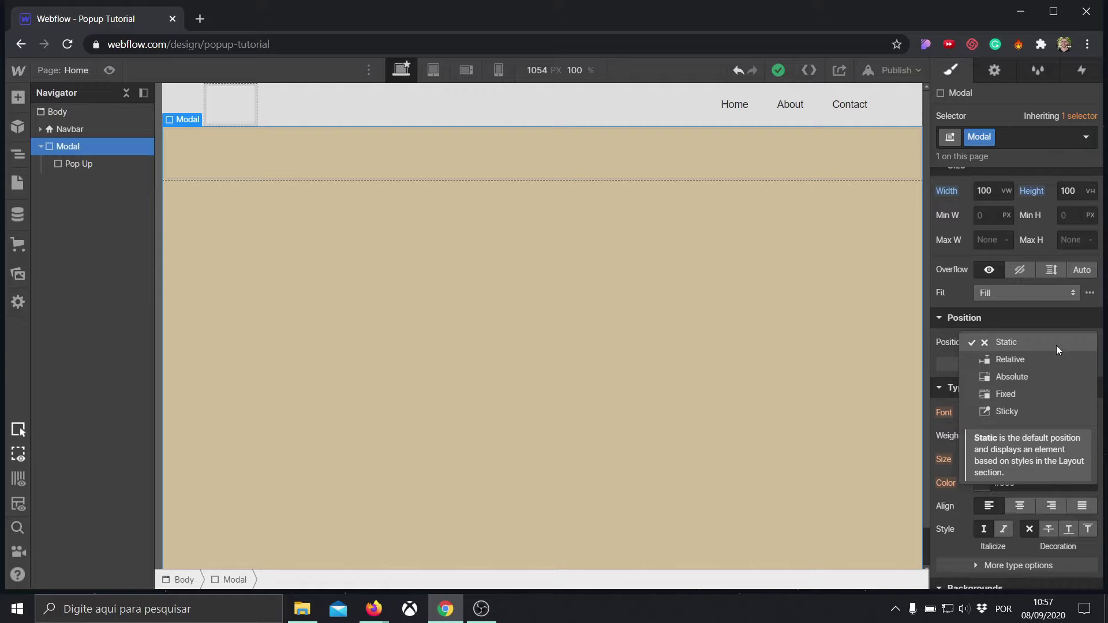
left_click(1028, 378)
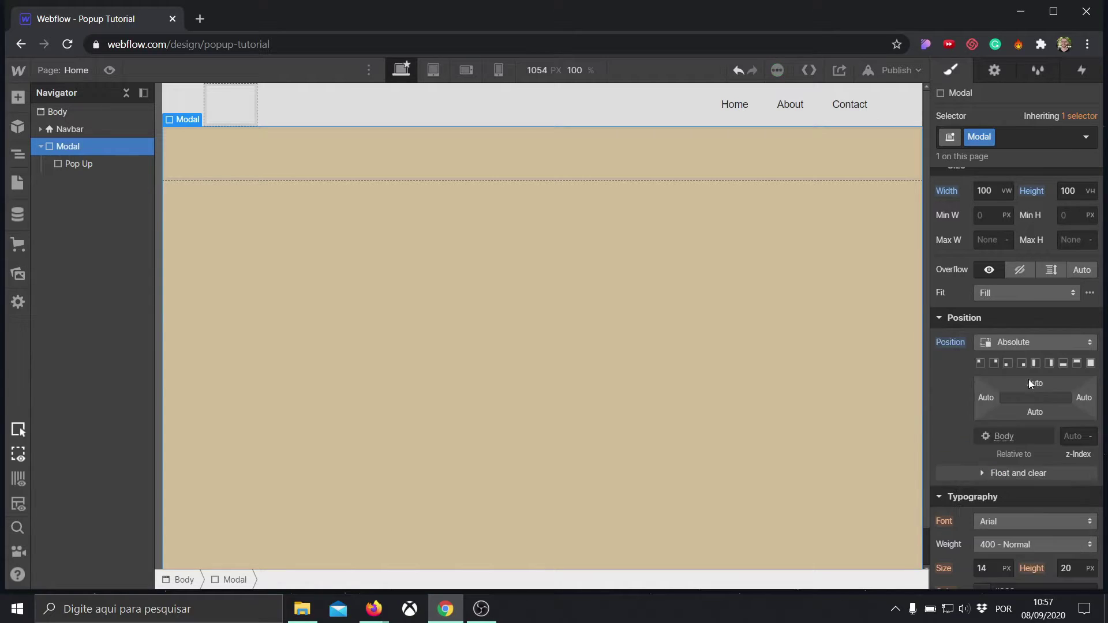
left_click(1090, 364)
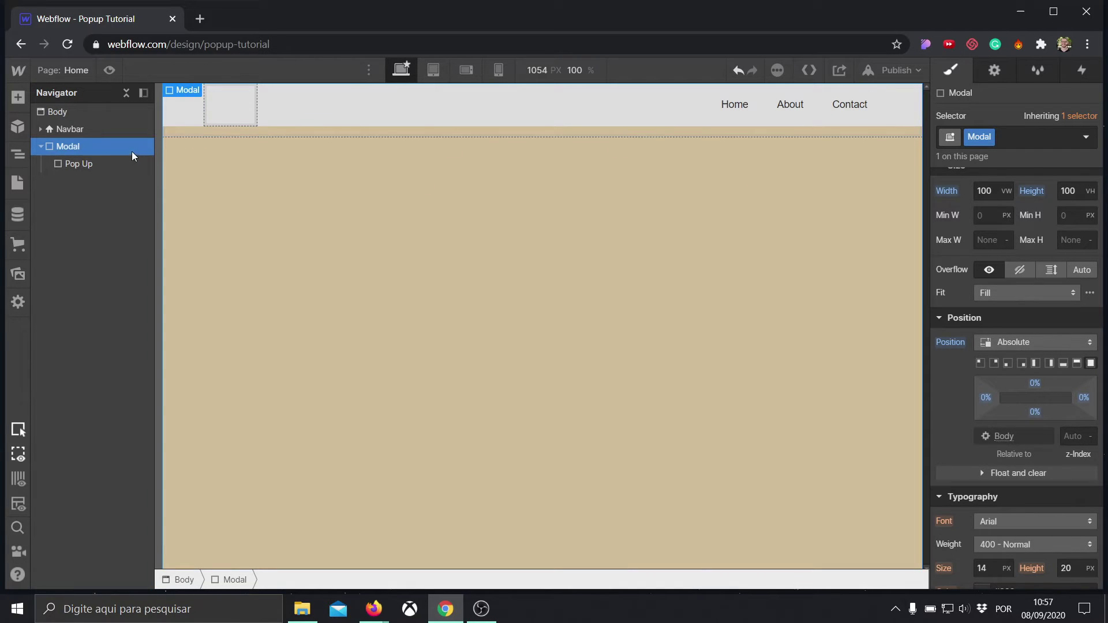
left_click(41, 146)
left_click_drag(68, 131, 75, 142)
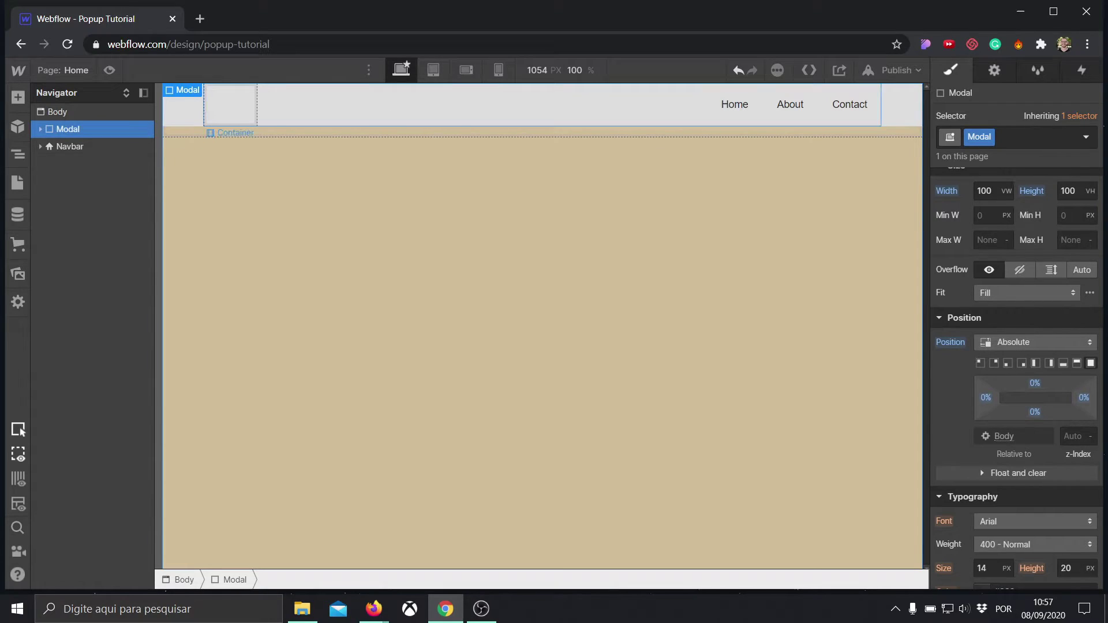
Give the Modal a z-index of 9999.
left_click(1076, 436)
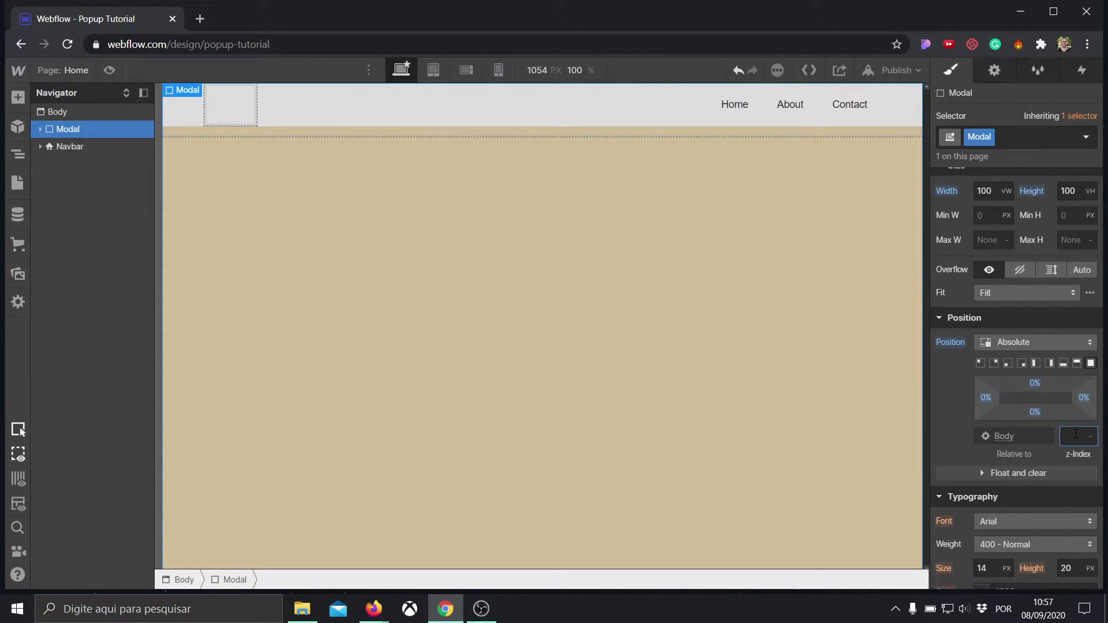
type("9999")
key("Return")
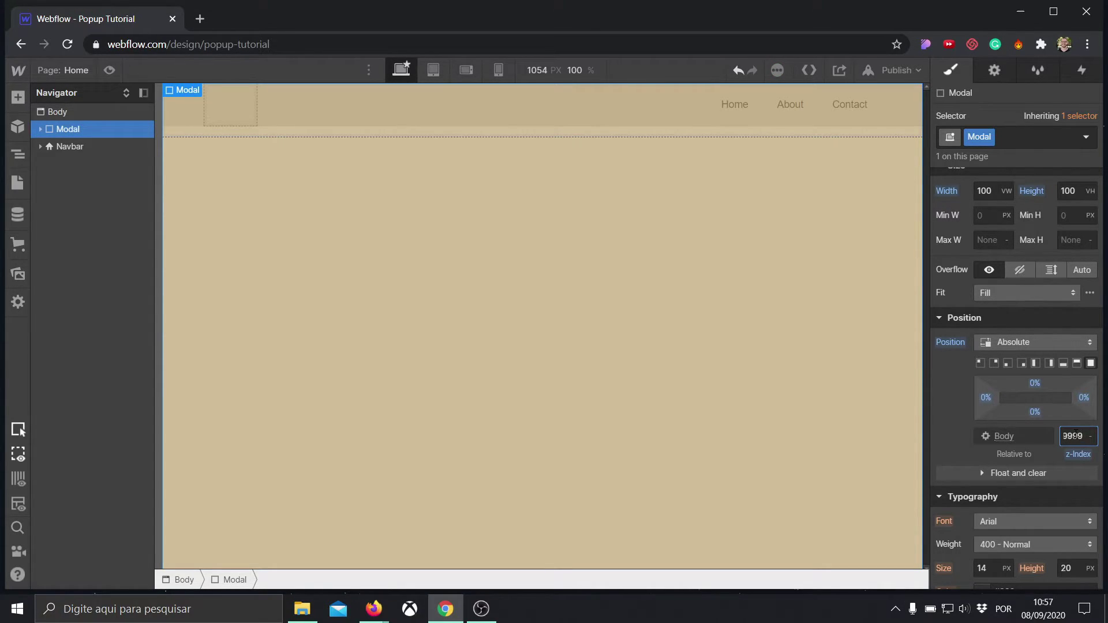
left_click(960, 444)
left_click(40, 129)
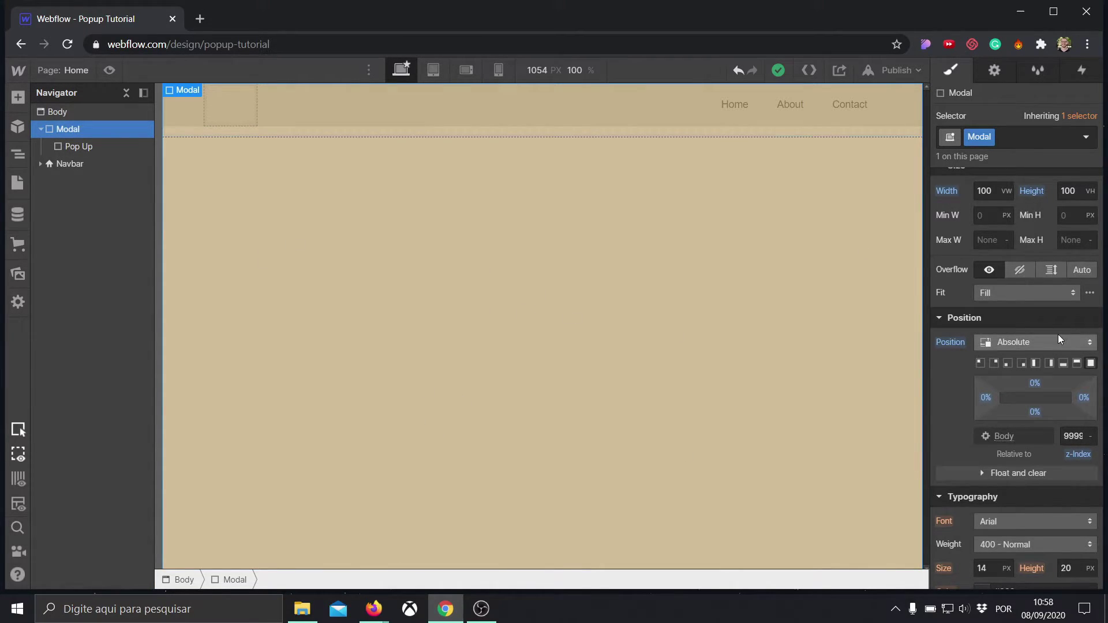
Make Modal a flex container centering Pop Up vertically and horizontally.
scroll(1059, 339, "up", 3)
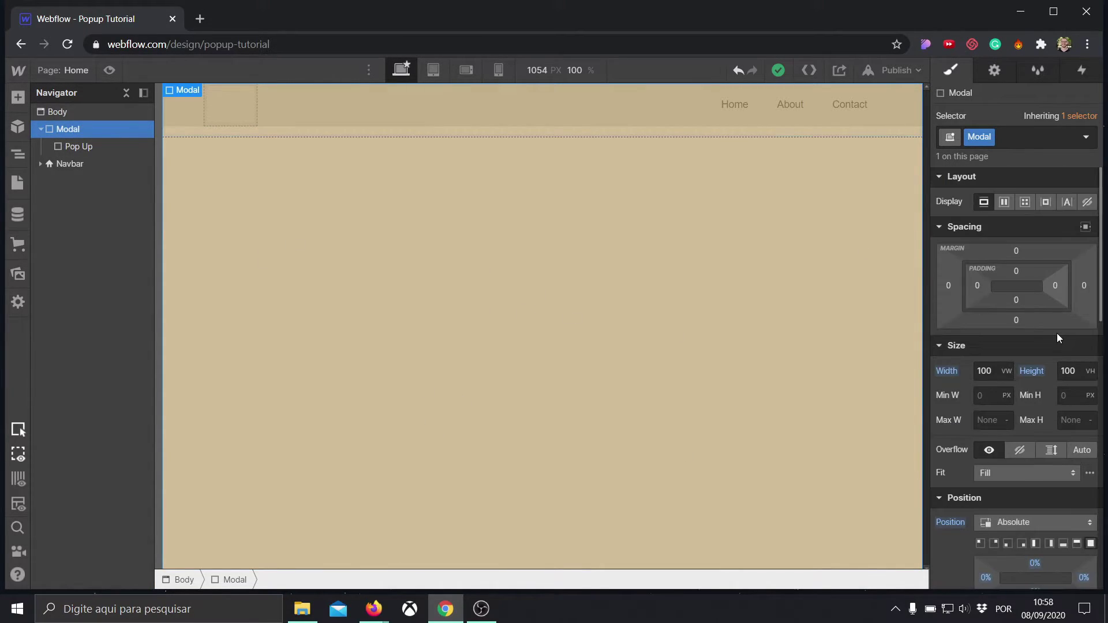
left_click(1005, 202)
left_click(1010, 254)
left_click(1010, 277)
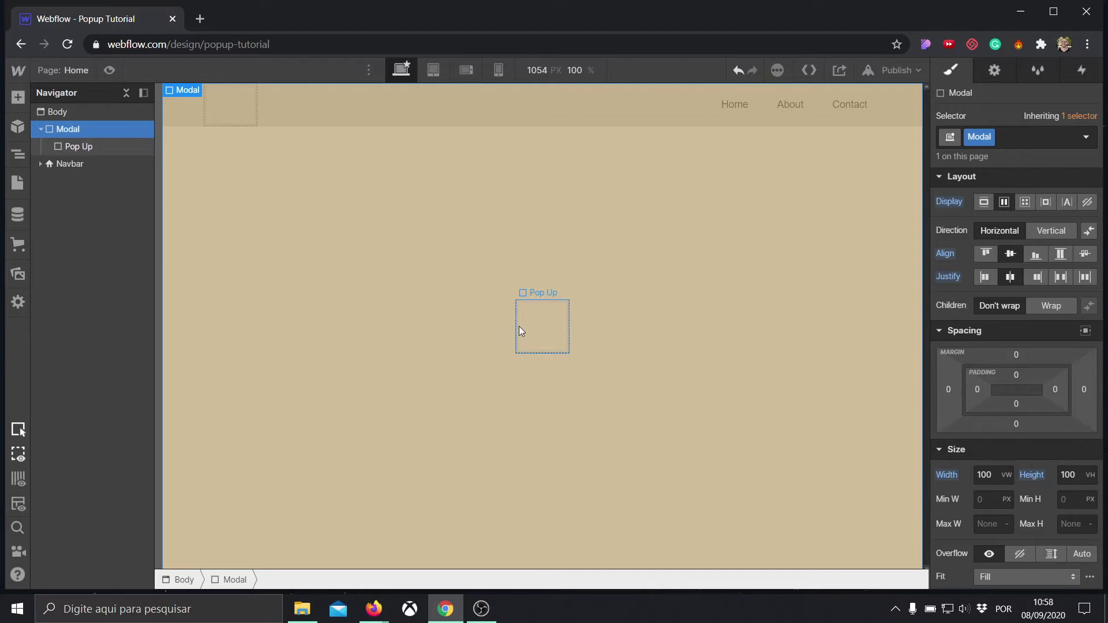
Give the Pop Up a white background and start editing its corner radius.
left_click(87, 147)
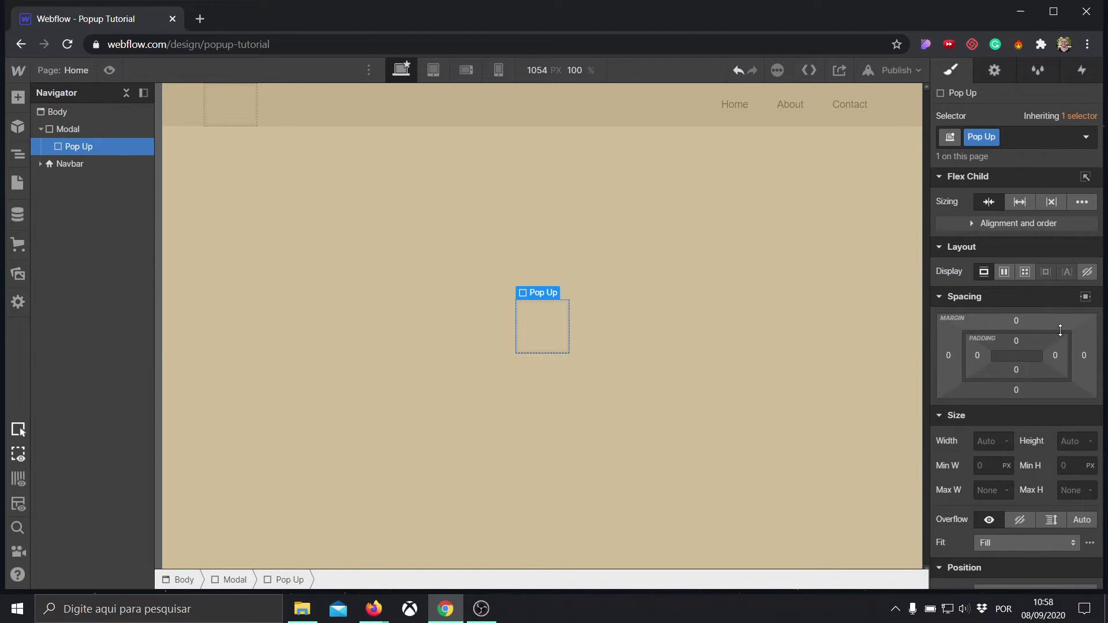
scroll(1035, 333, "down", 6)
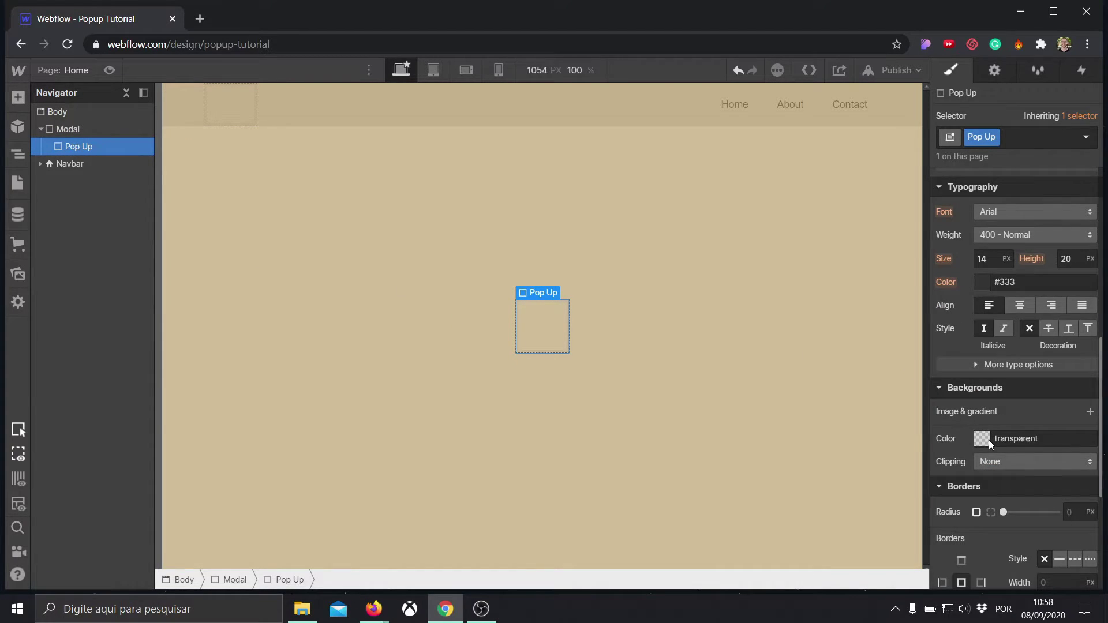
left_click(982, 438)
left_click_drag(994, 277, 896, 185)
left_click(1030, 192)
scroll(1051, 407, "down", 2)
left_click(1072, 421)
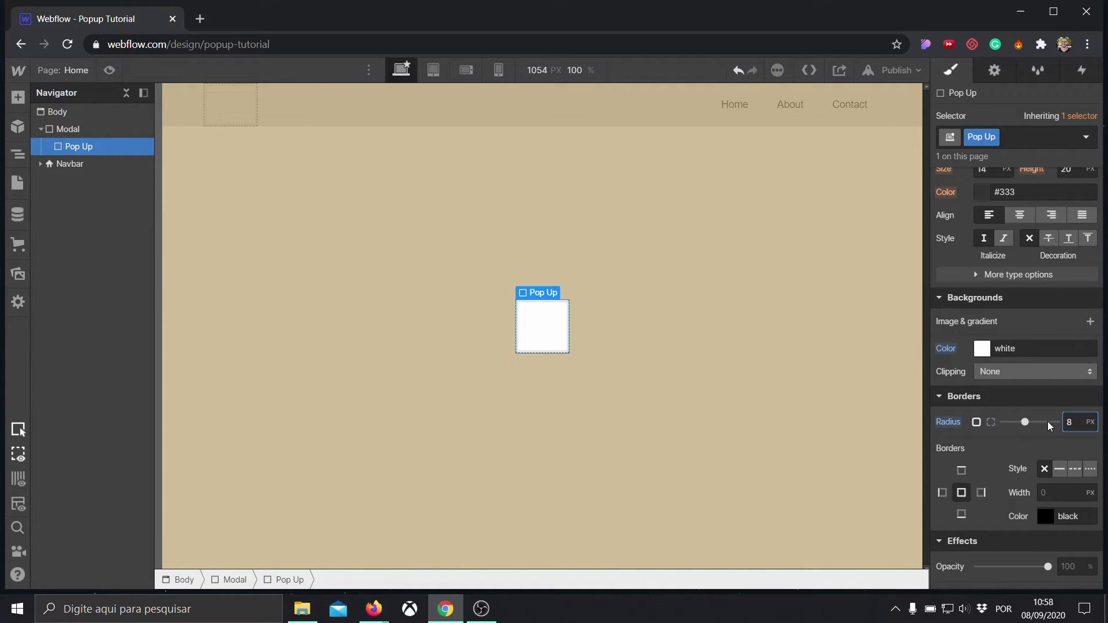
Set the Pop Up's minimum width to 500 px.
left_click(836, 329)
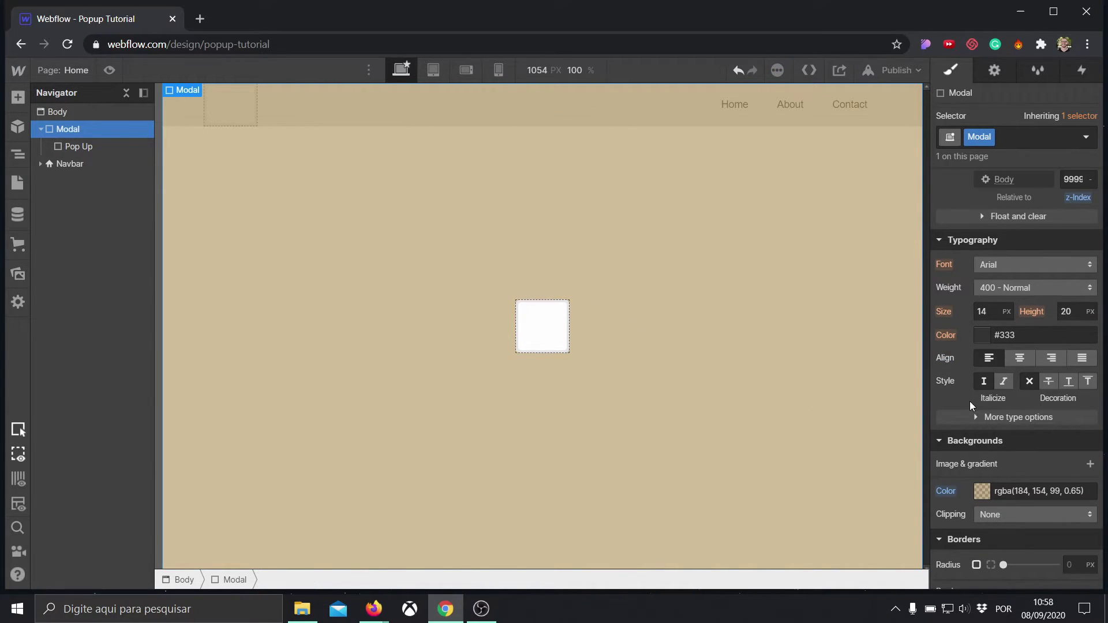
left_click(95, 147)
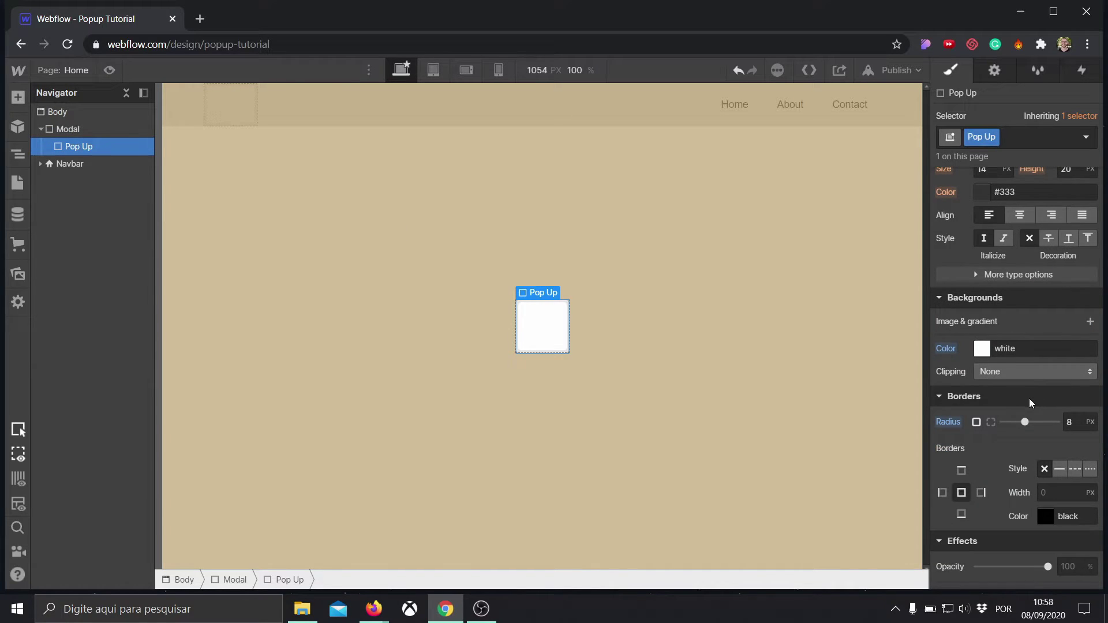
scroll(1030, 399, "up", 8)
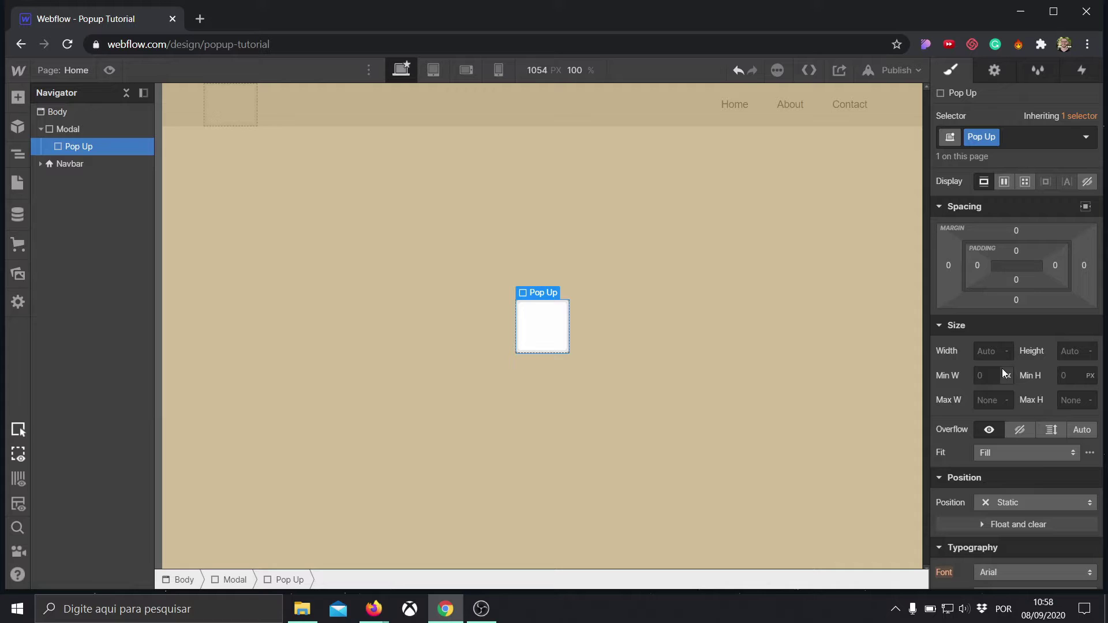
left_click(1002, 373)
left_click(993, 374)
type("500")
key("Return")
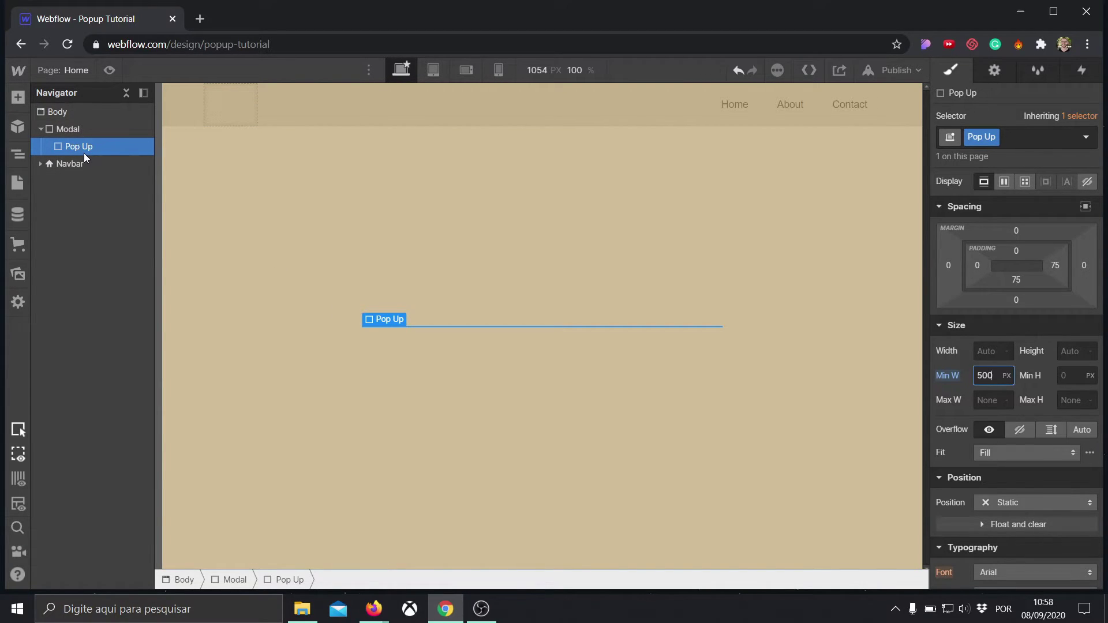
Insert a Form Block with Name, Email Address and Submit into Pop Up.
key("ctrl+e")
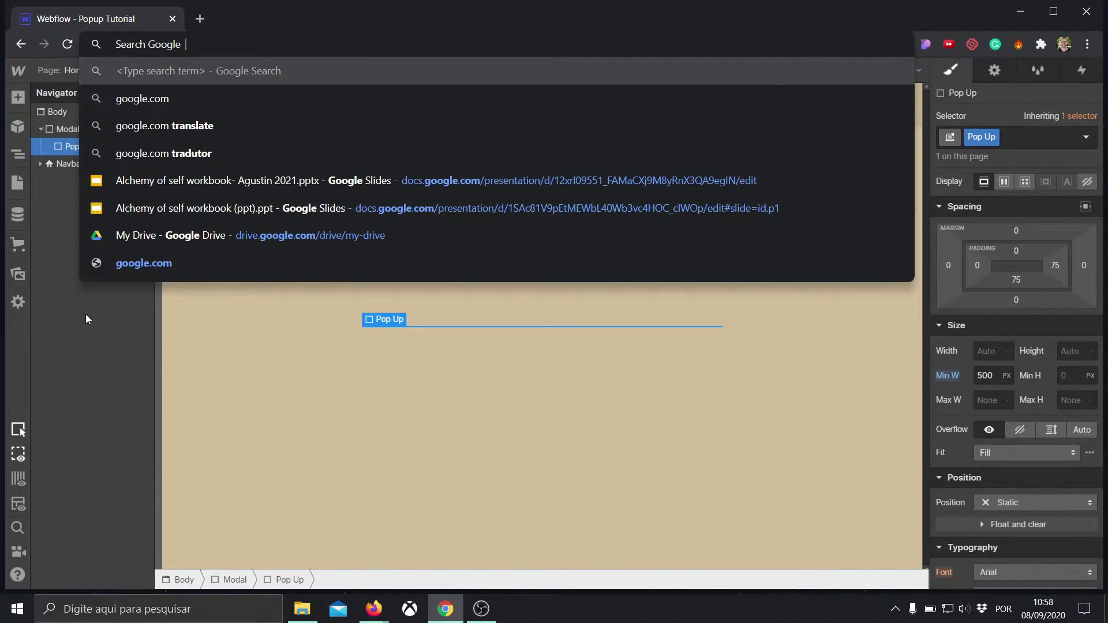
left_click(79, 130)
left_click(76, 147)
key("ctrl+e")
type("form")
left_click(411, 188)
Pad the form about 20 px on all sides.
scroll(1021, 299, "up", 2)
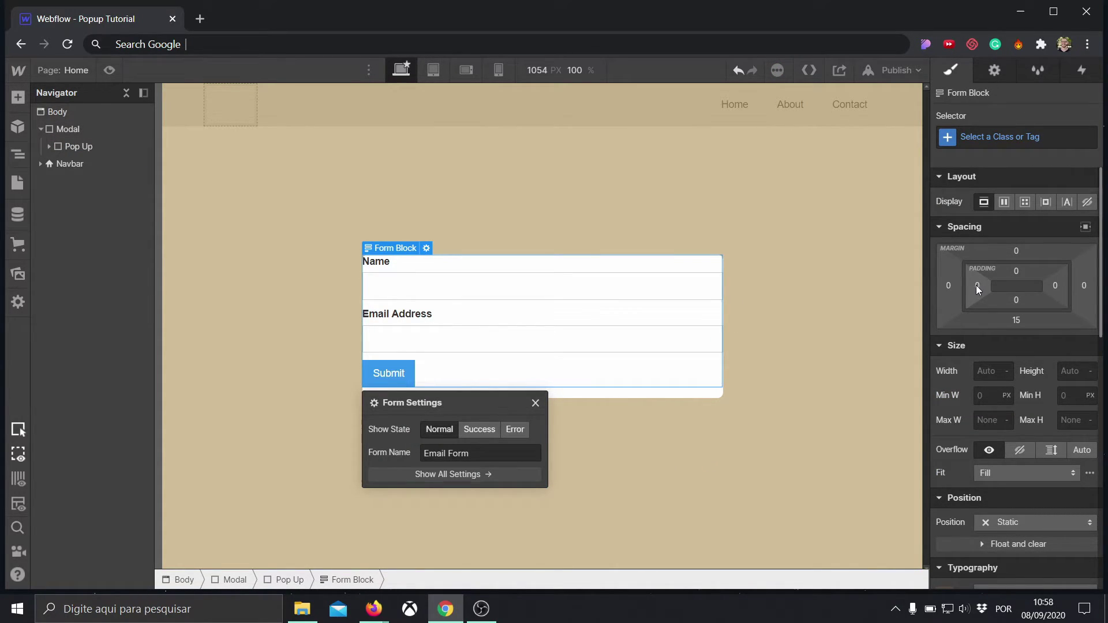
left_click_drag(975, 285, 998, 275)
left_click(797, 209)
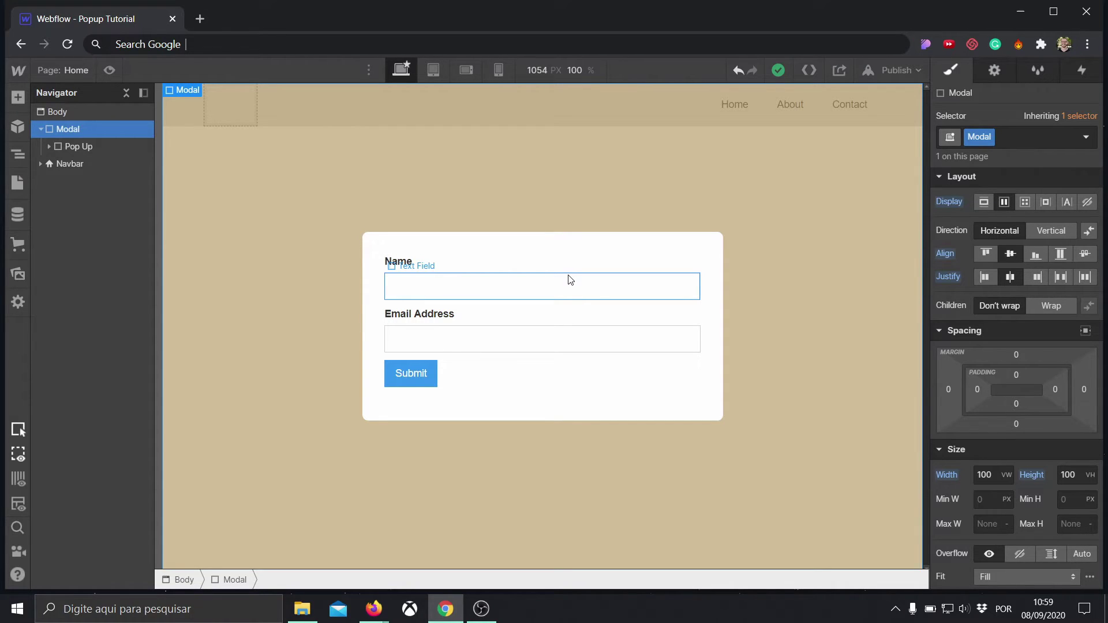
Add a Text Block reading X above the Form Block inside Pop Up.
left_click(49, 146)
left_click(85, 147)
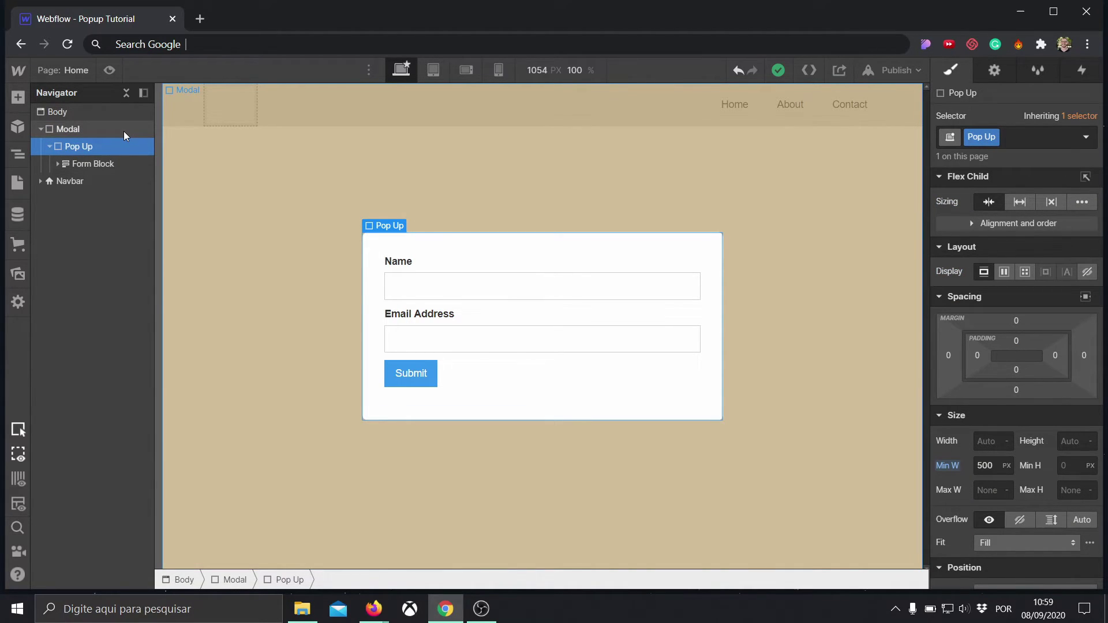
key("ctrl+e")
type("te")
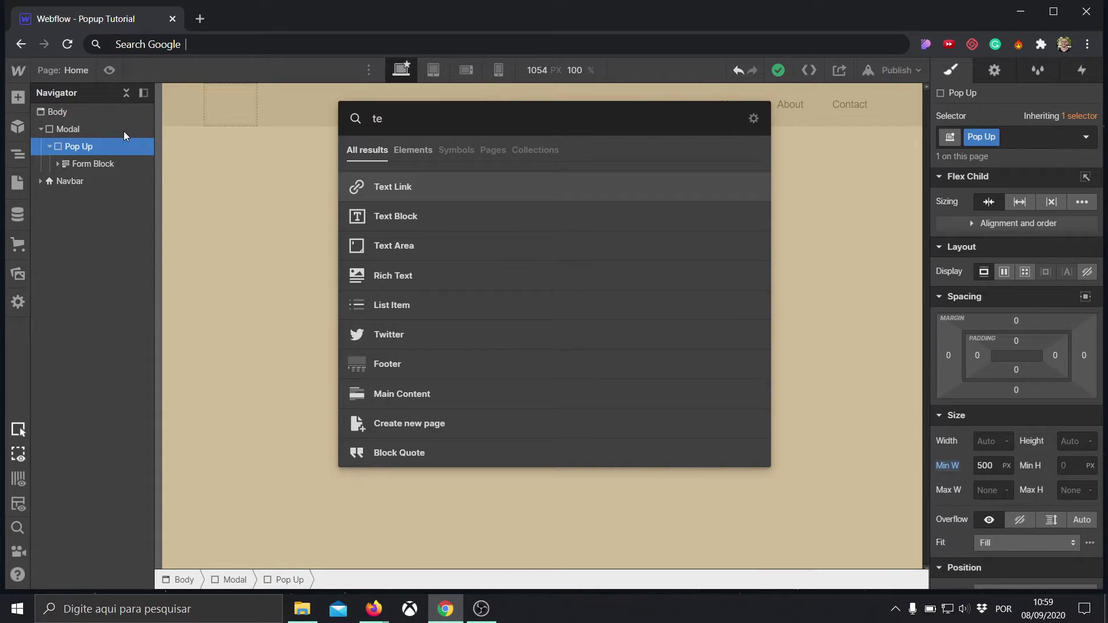
type("xt")
left_click(432, 216)
left_click_drag(85, 182, 78, 164)
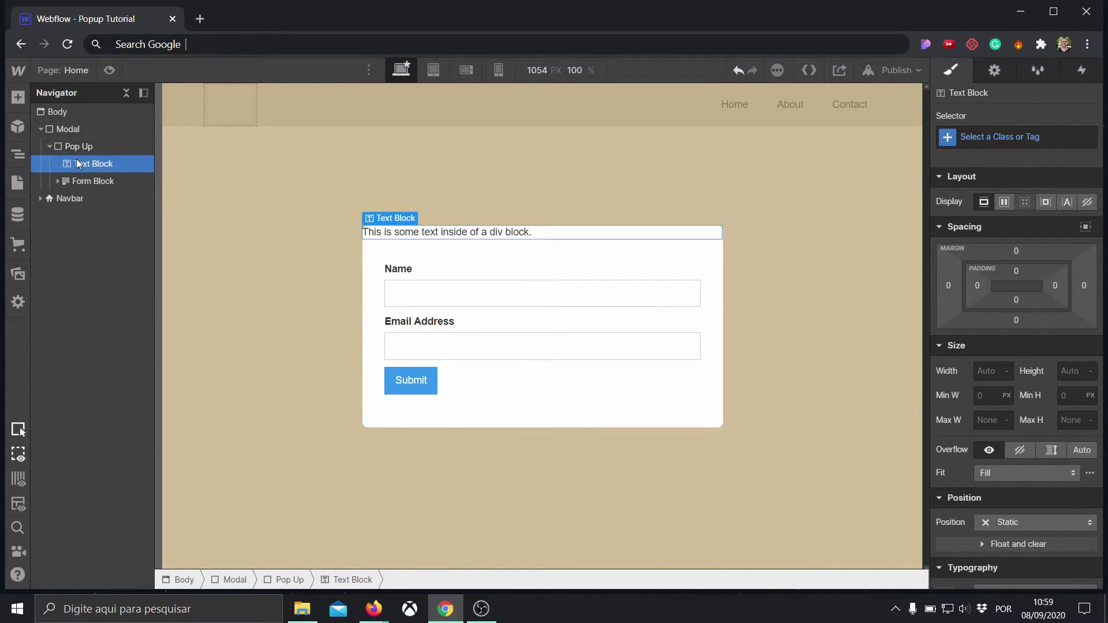
double_click(466, 232)
type("X")
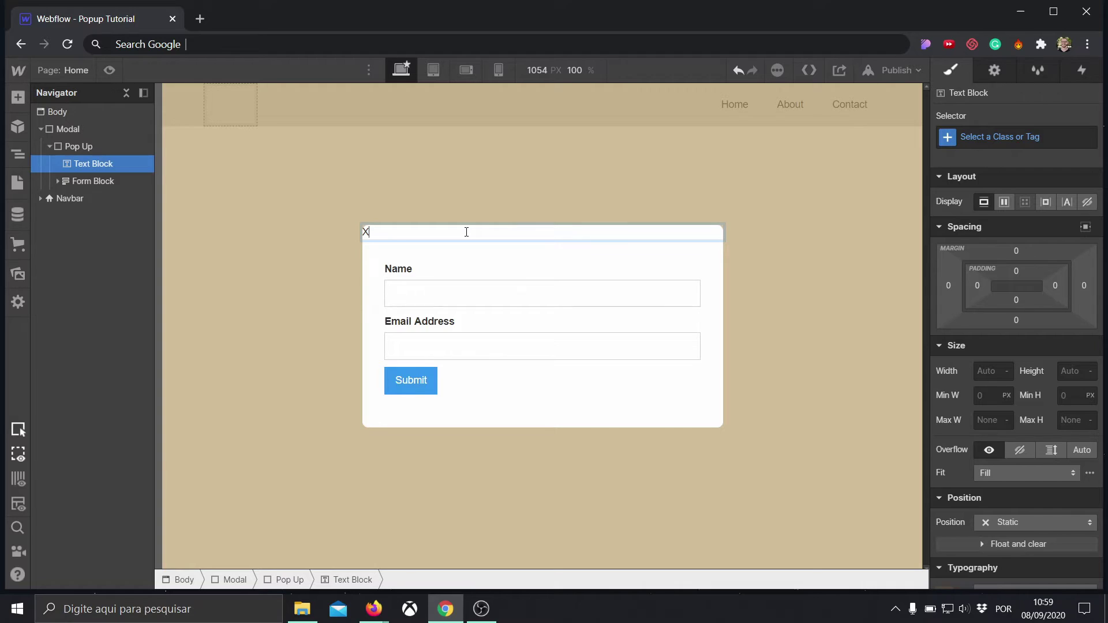
left_click(461, 178)
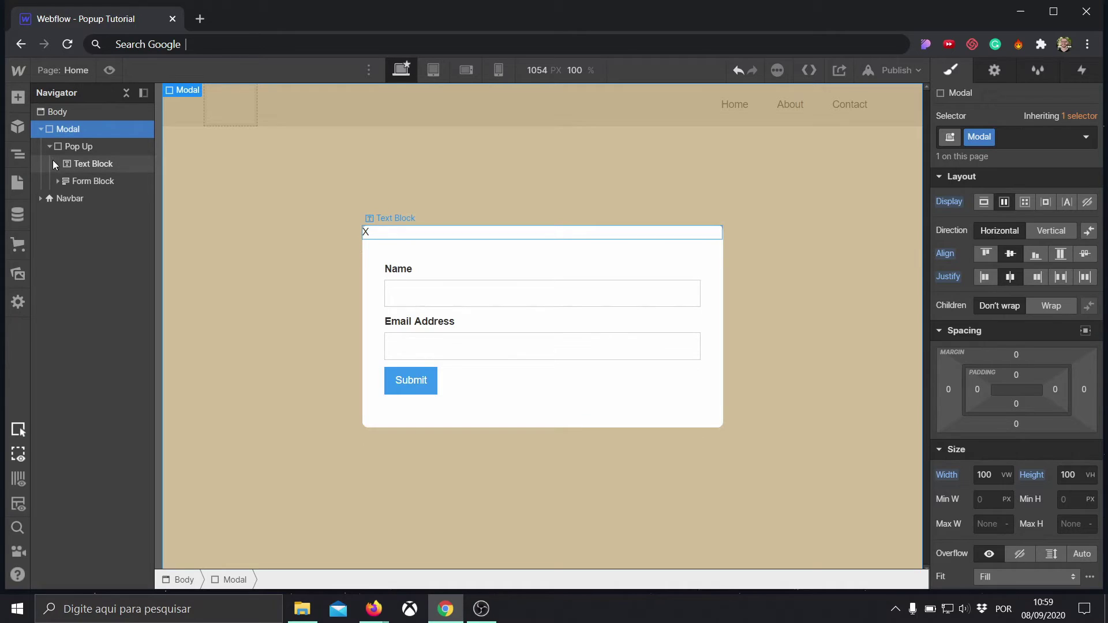
Make Pop Up relative and pin the X absolutely top-right with -11% top offset.
left_click(84, 145)
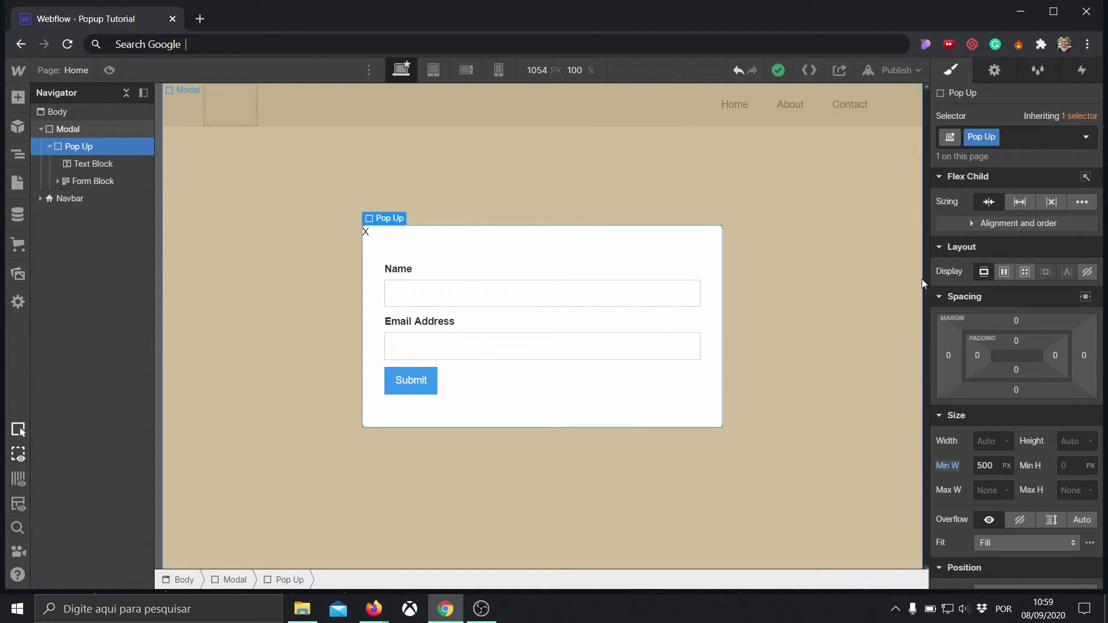
scroll(950, 296, "down", 5)
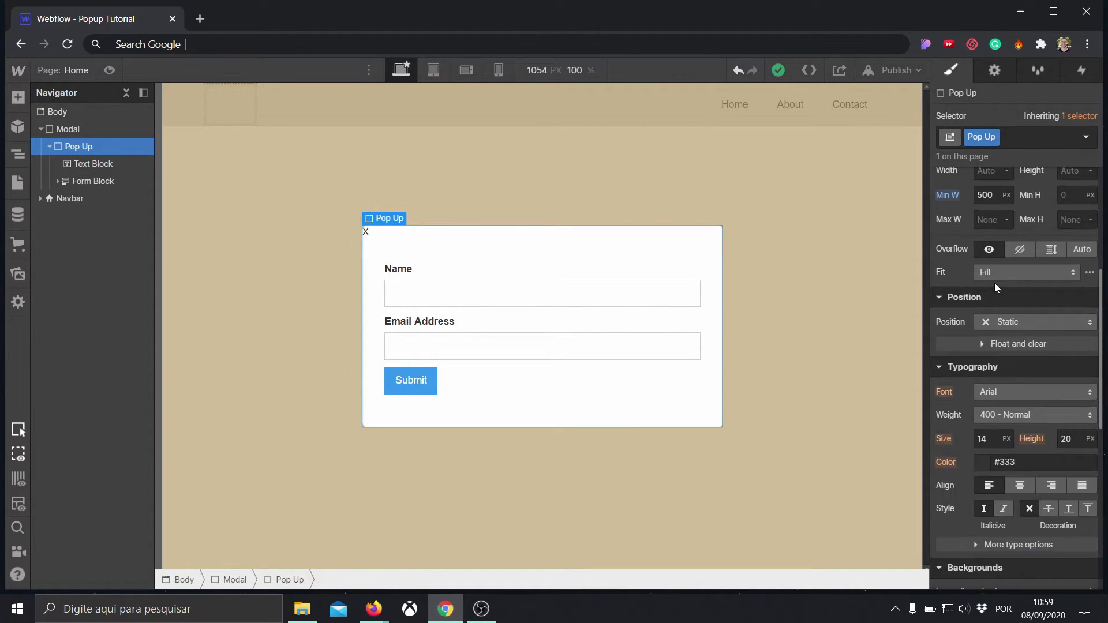
left_click(1038, 322)
left_click(1032, 340)
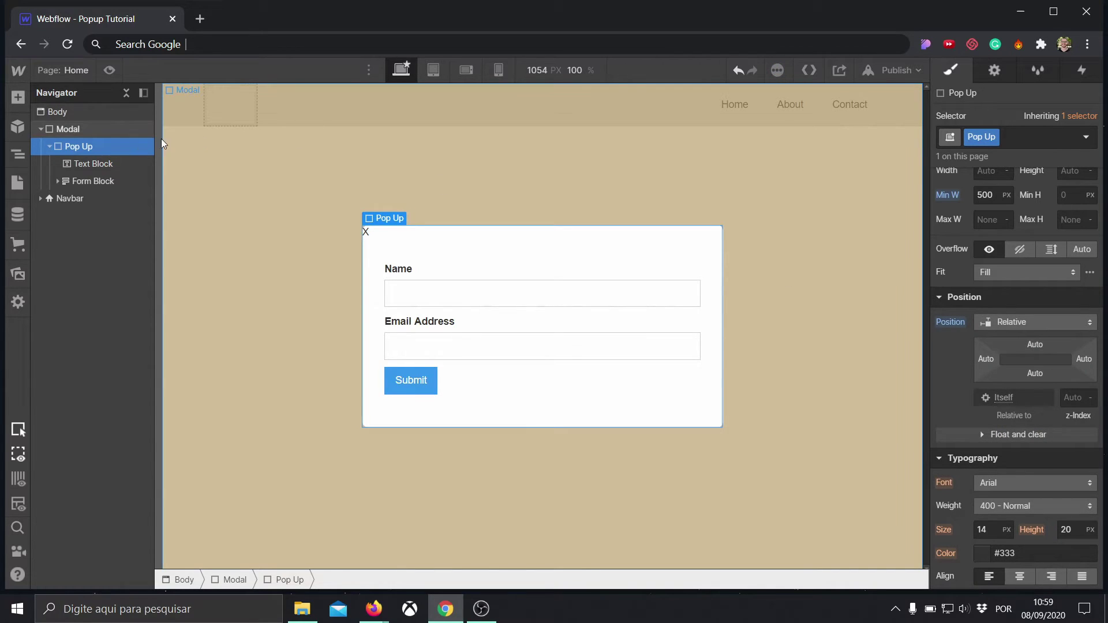
left_click(95, 166)
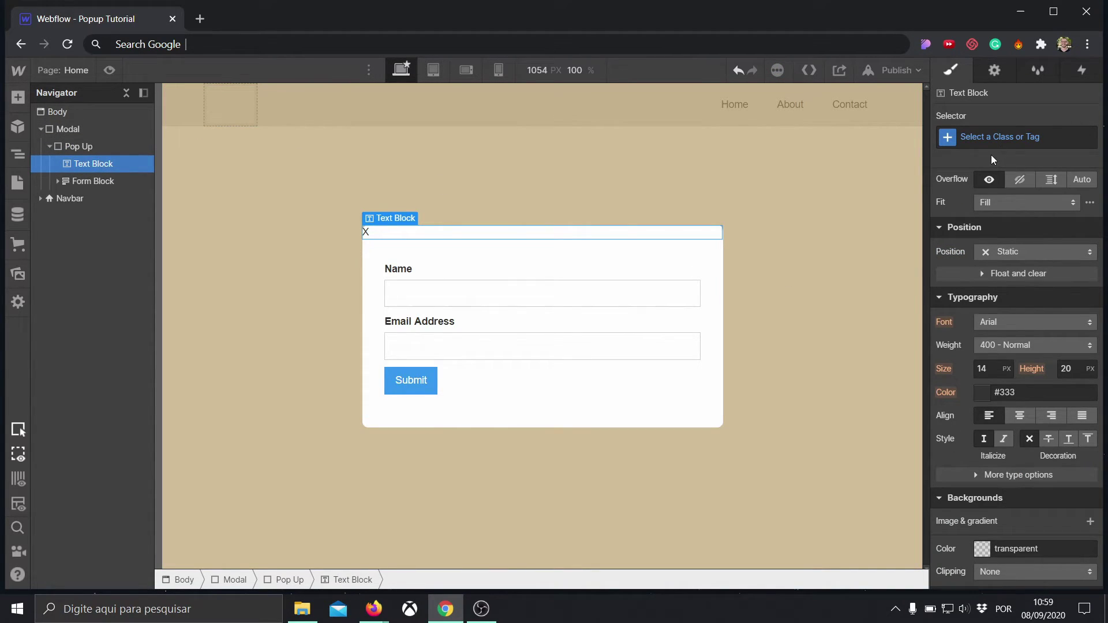
left_click(1041, 251)
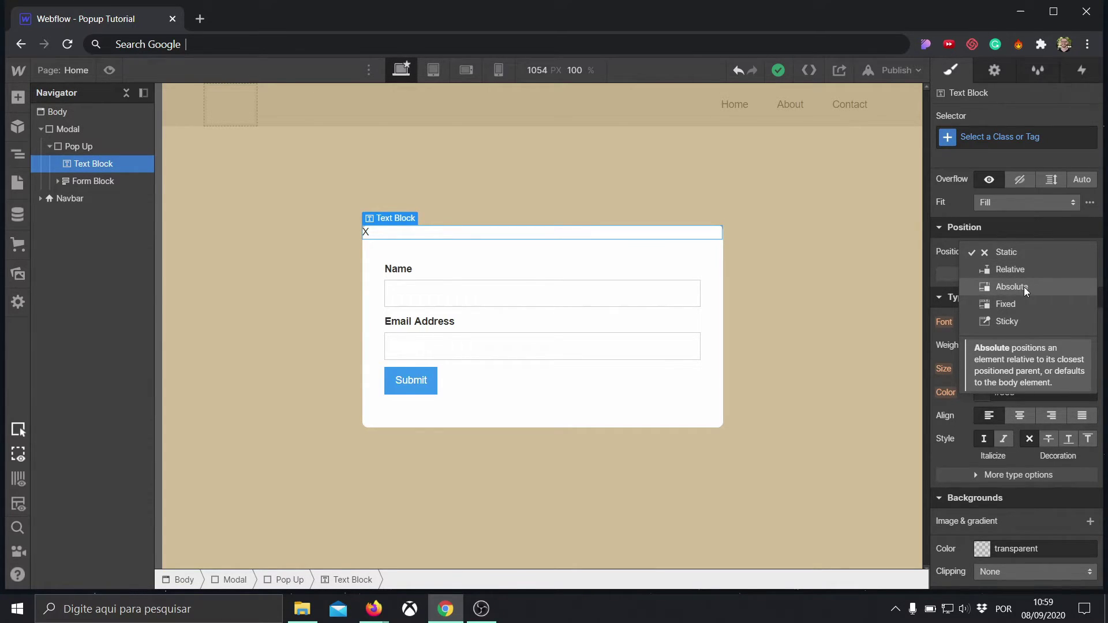
left_click(1025, 288)
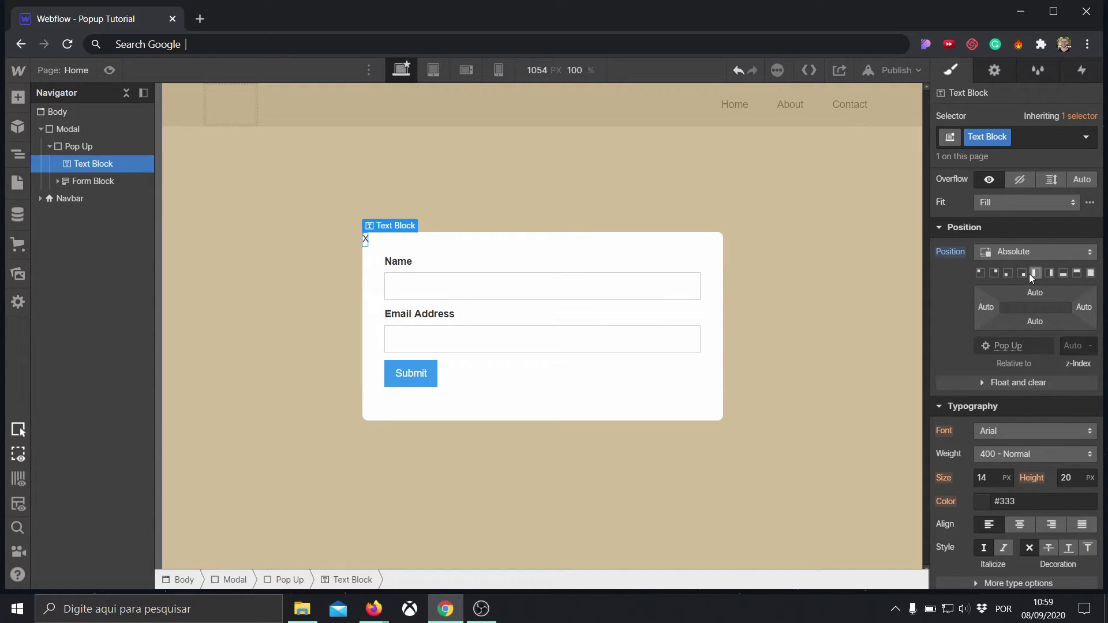
left_click(993, 272)
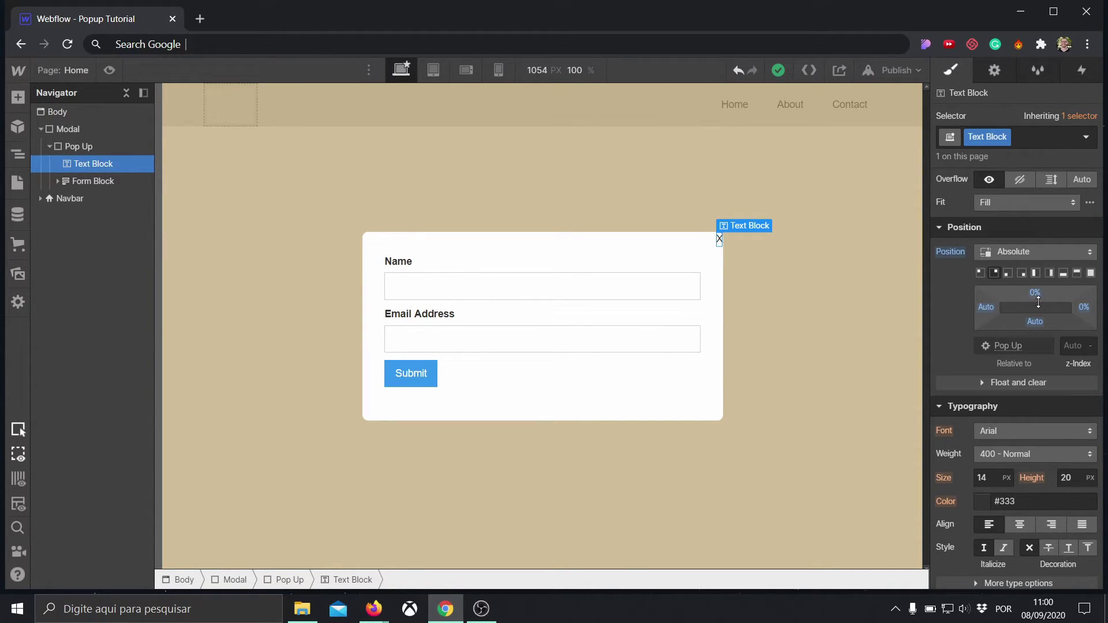
left_click_drag(1036, 298, 1034, 286)
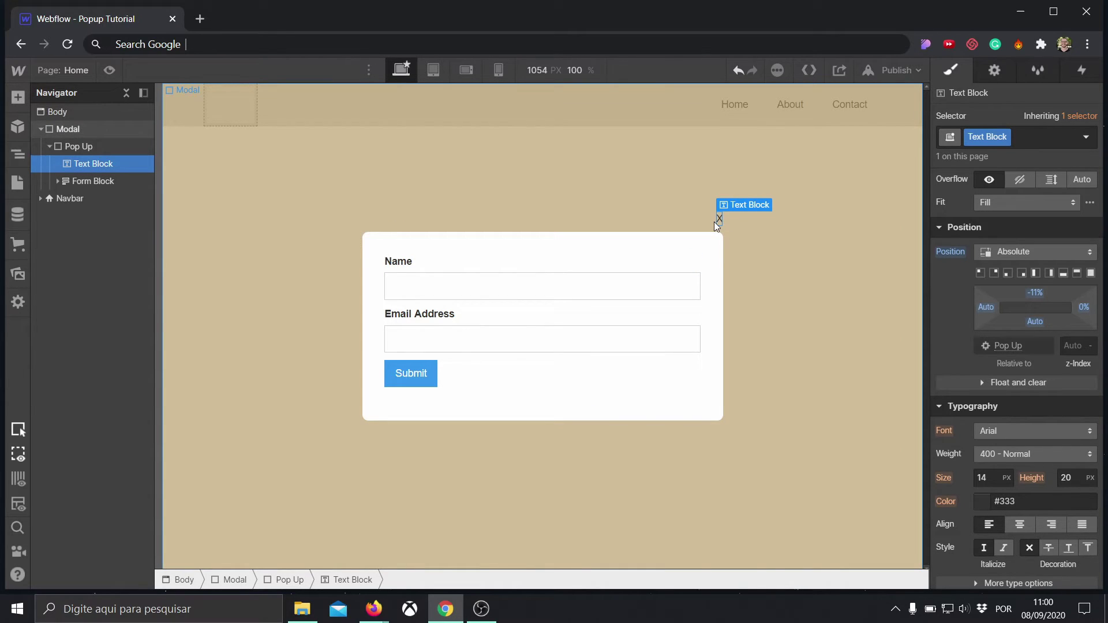
Give the X a pointer cursor and check the popup in preview.
scroll(967, 302, "down", 10)
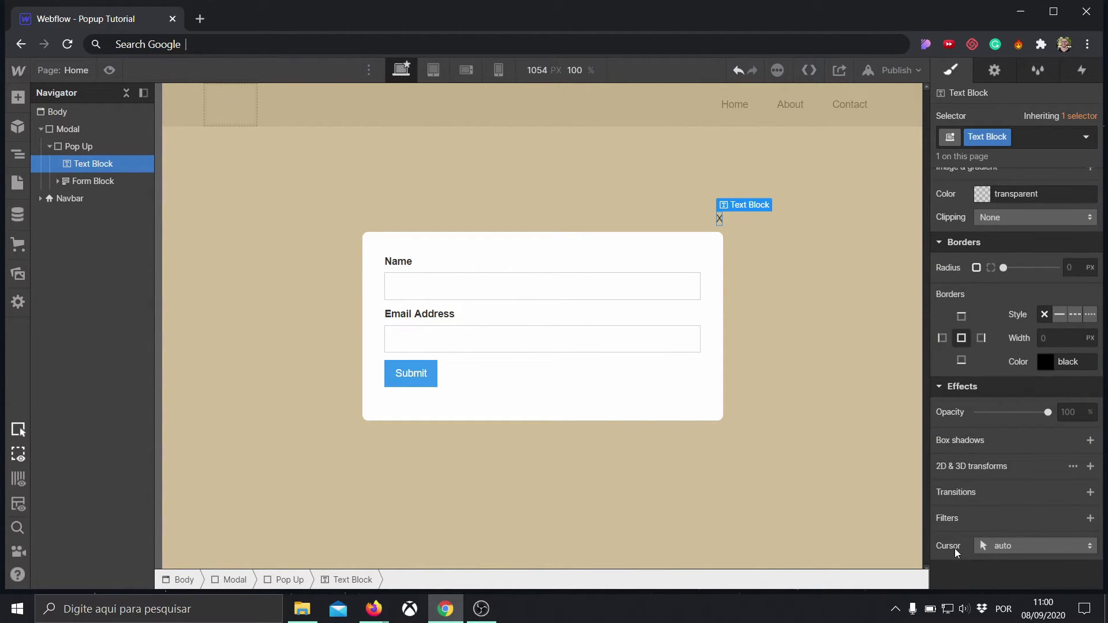
left_click(1013, 548)
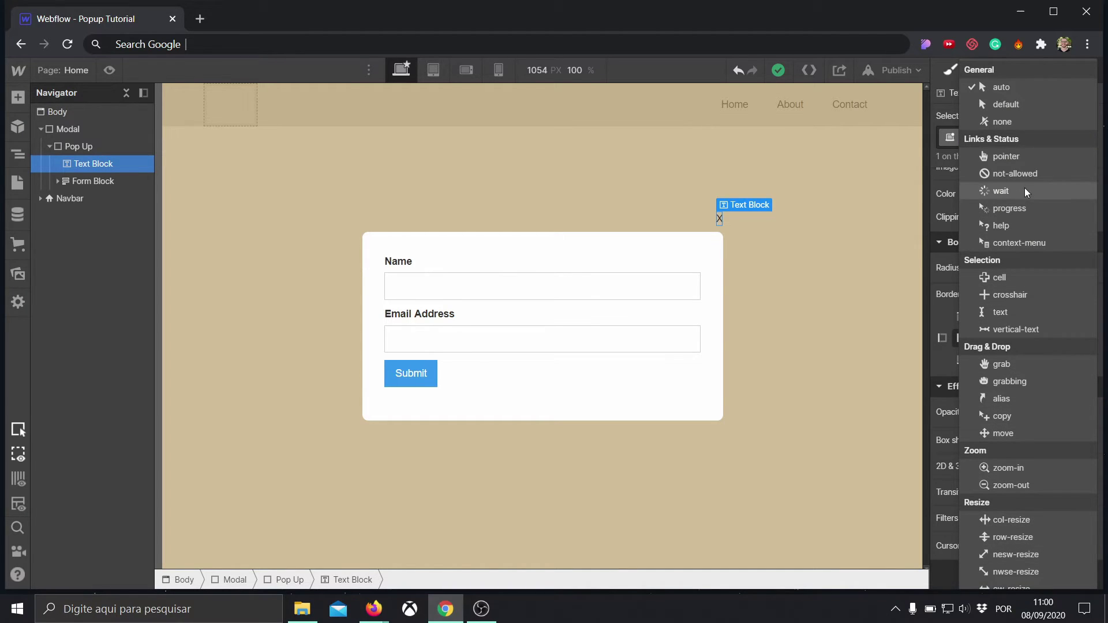
left_click(1007, 156)
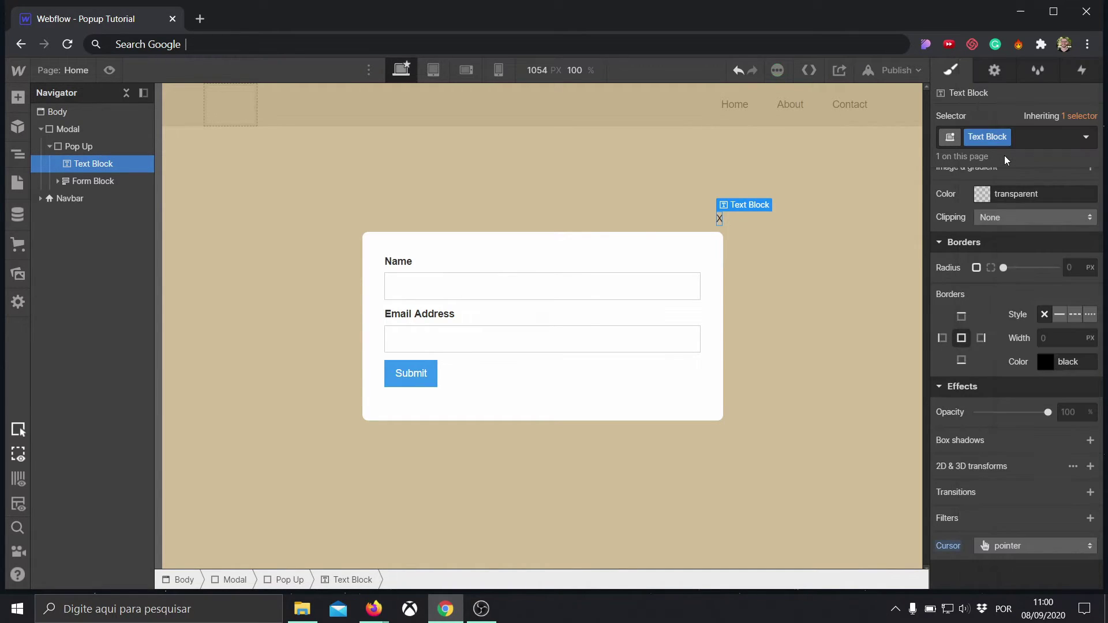
left_click(115, 71)
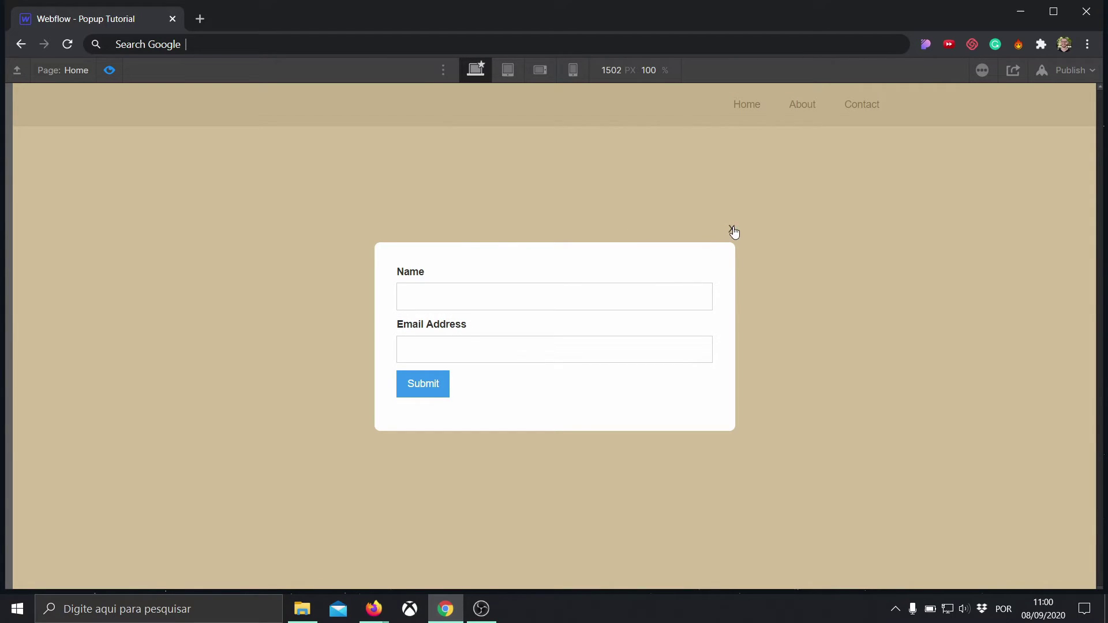
left_click(109, 71)
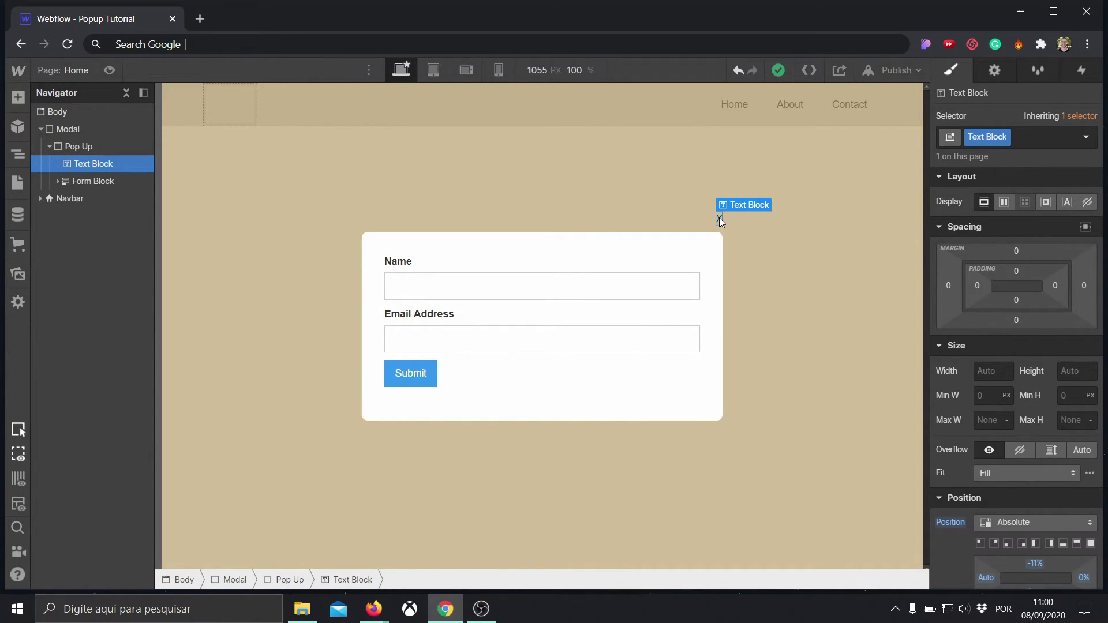
Add a mouse-click trigger on the X starting a new animation named Popup Close.
left_click(1081, 71)
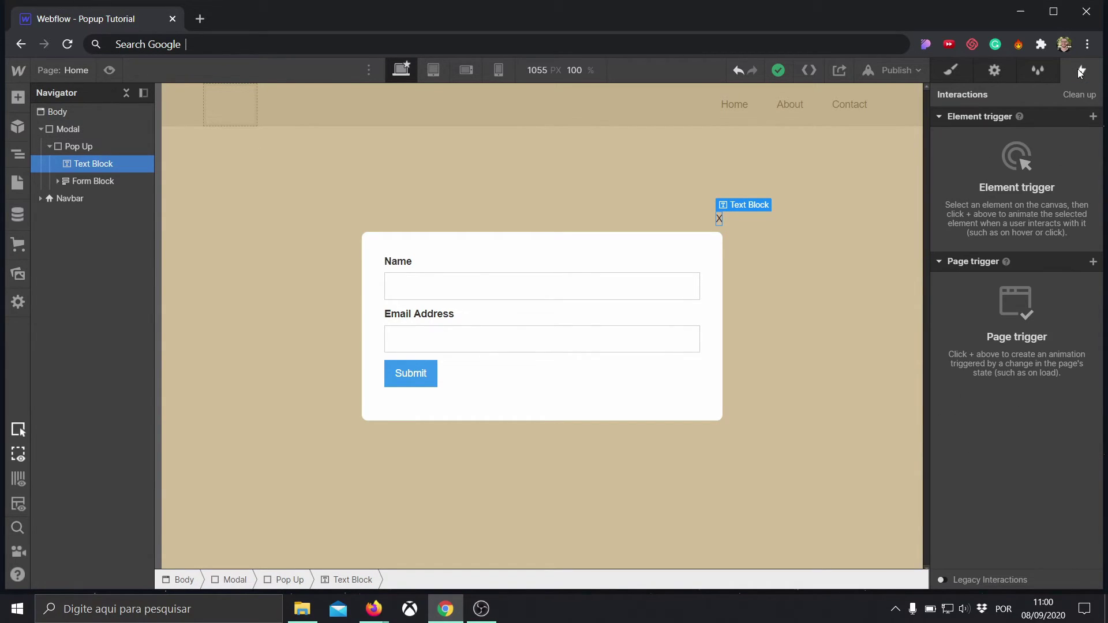
left_click(1093, 117)
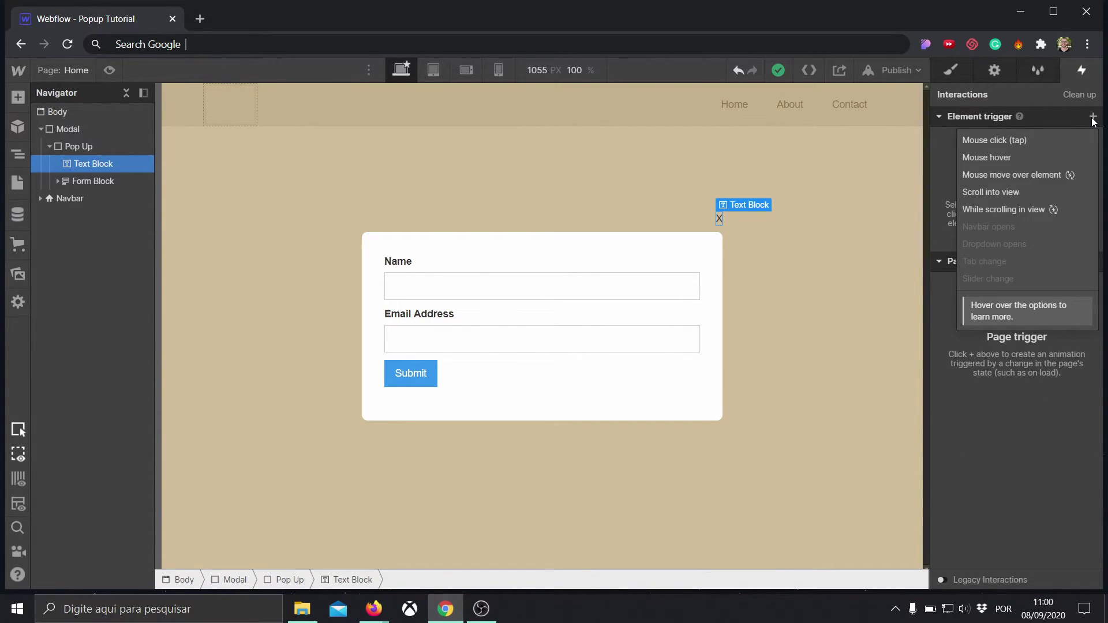
left_click(1060, 139)
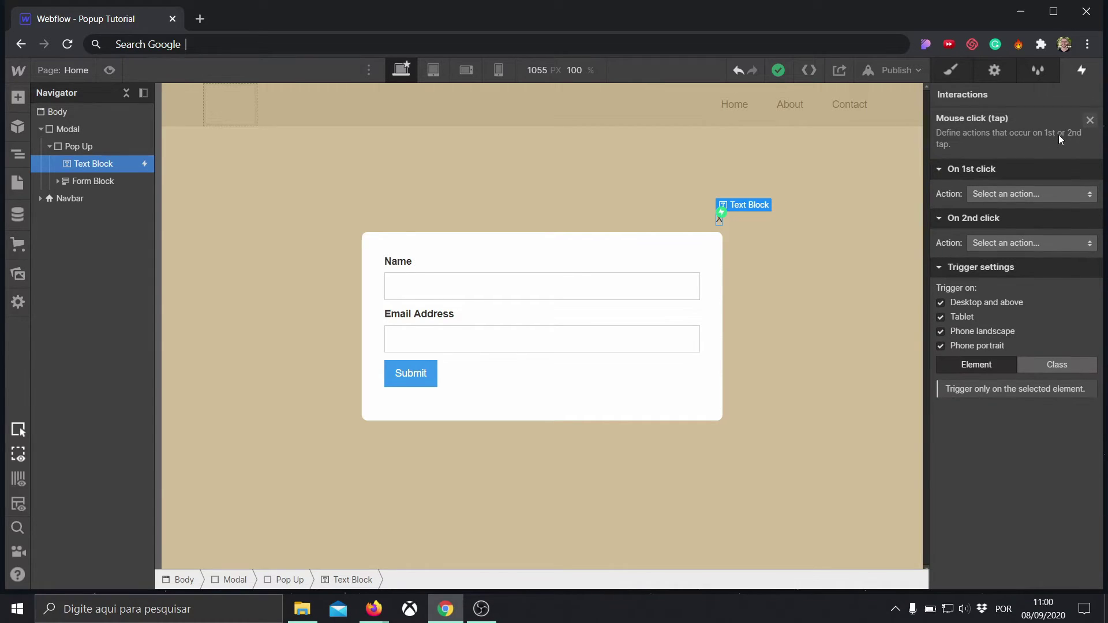
left_click(1031, 194)
left_click(1005, 214)
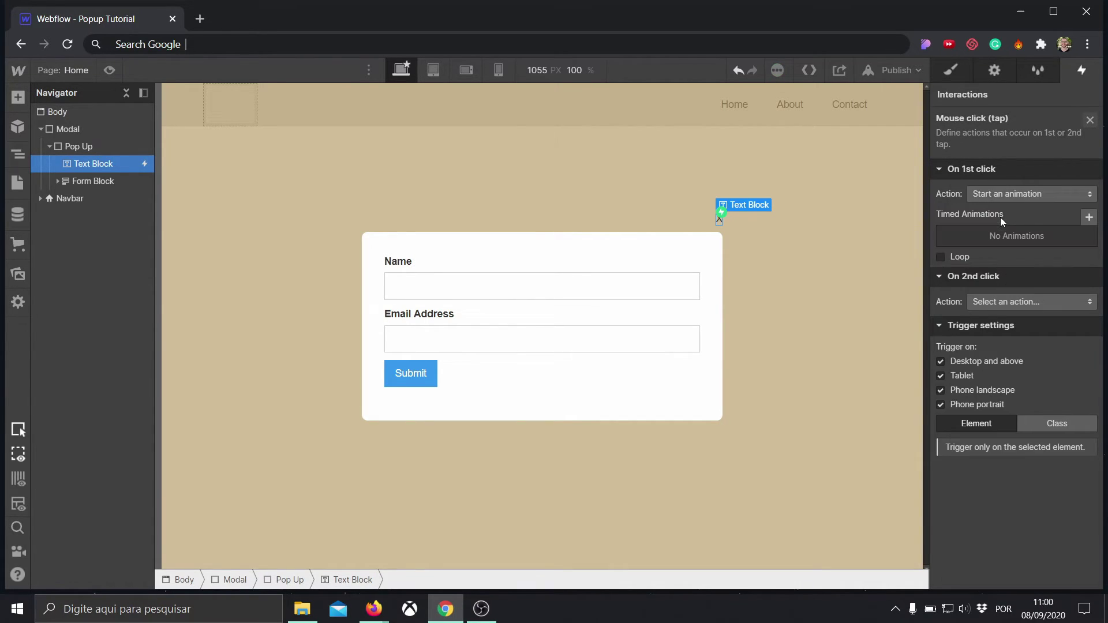
left_click(1089, 217)
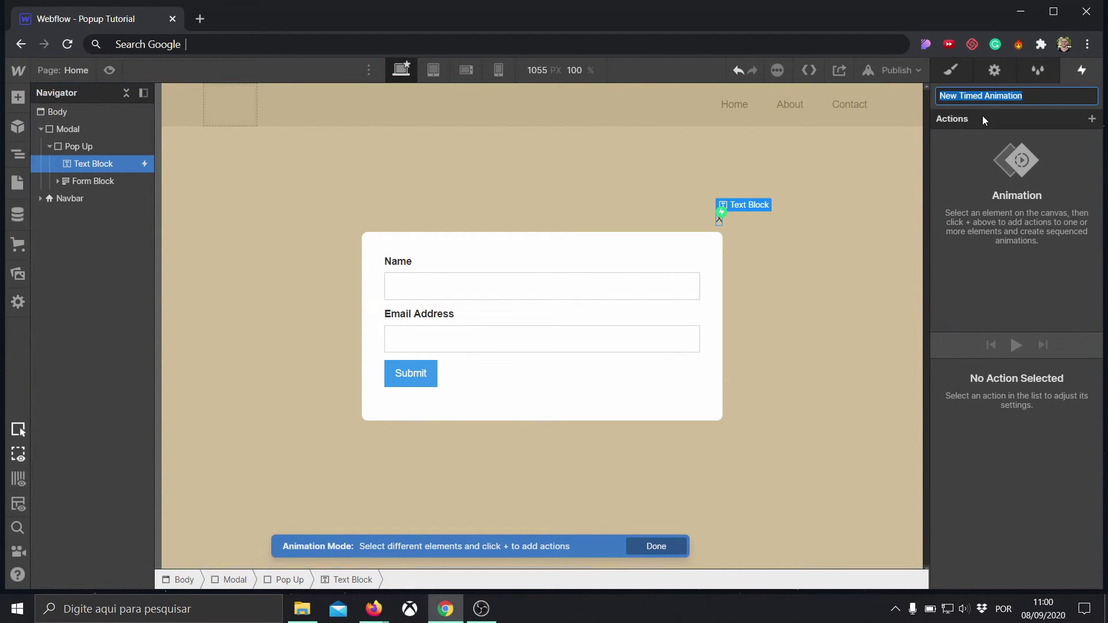
type("Popup")
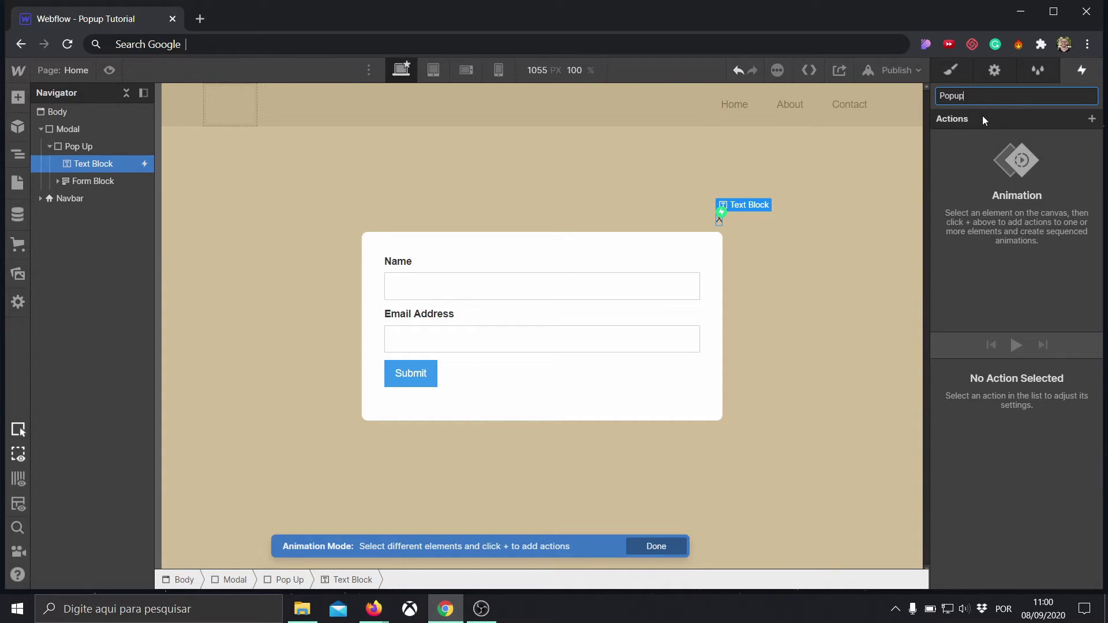
type(" Close")
key("Return")
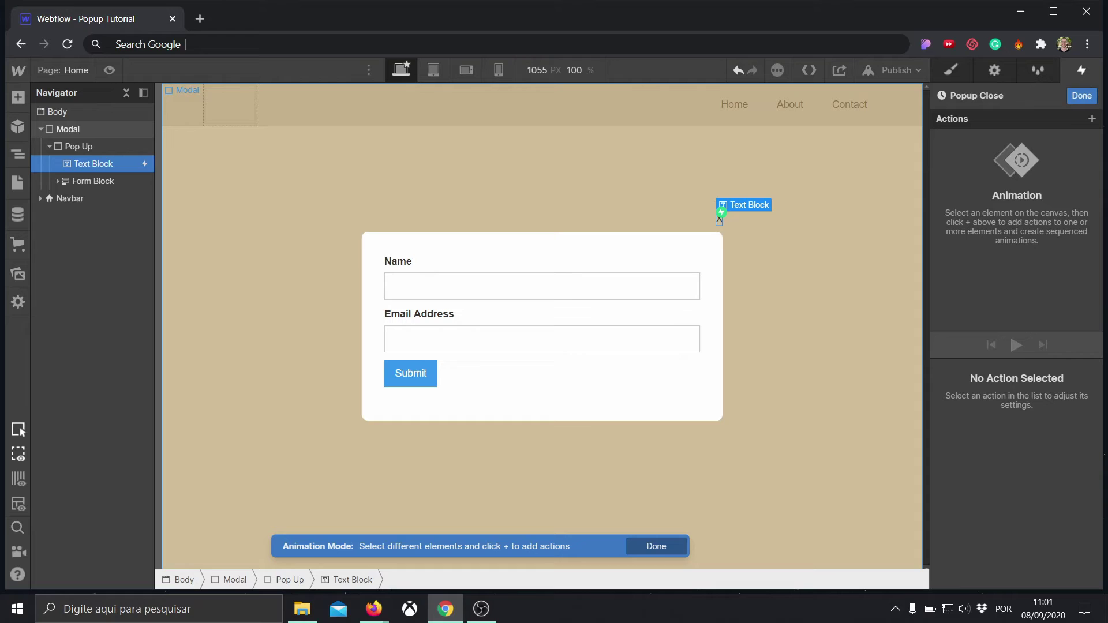
Add a Hide/Show action to Popup Close targeting the Modal.
left_click(75, 132)
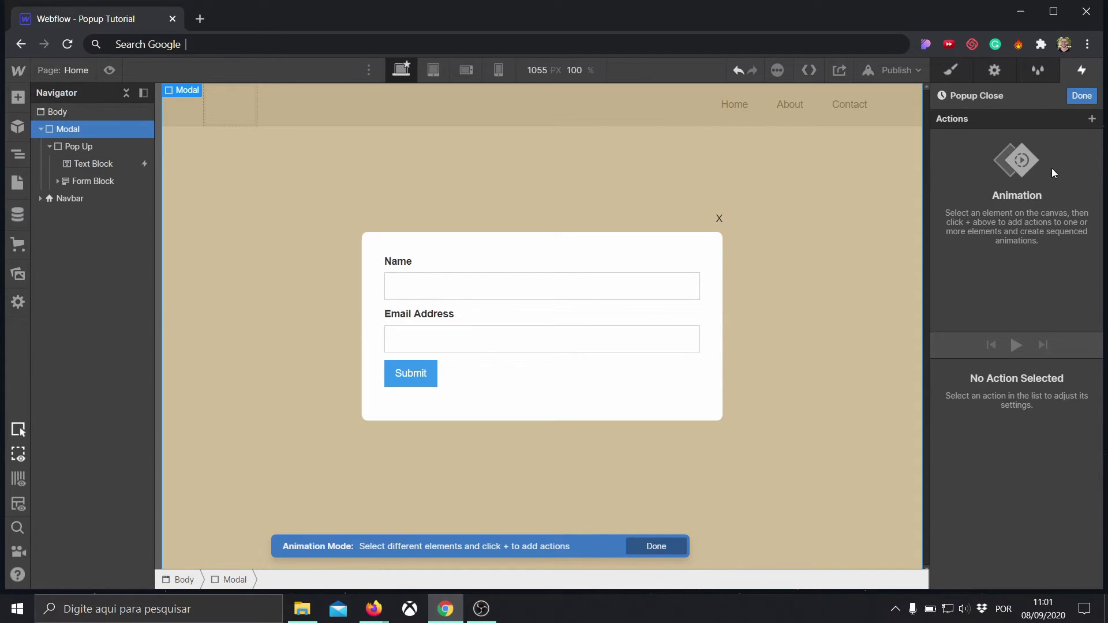
left_click(95, 166)
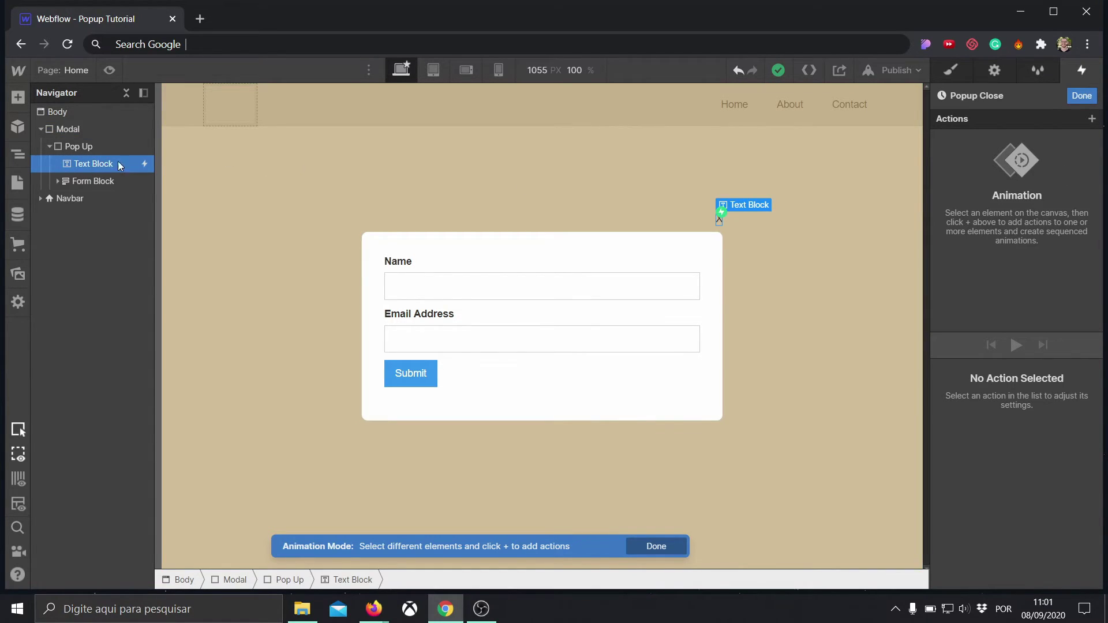
left_click(1090, 121)
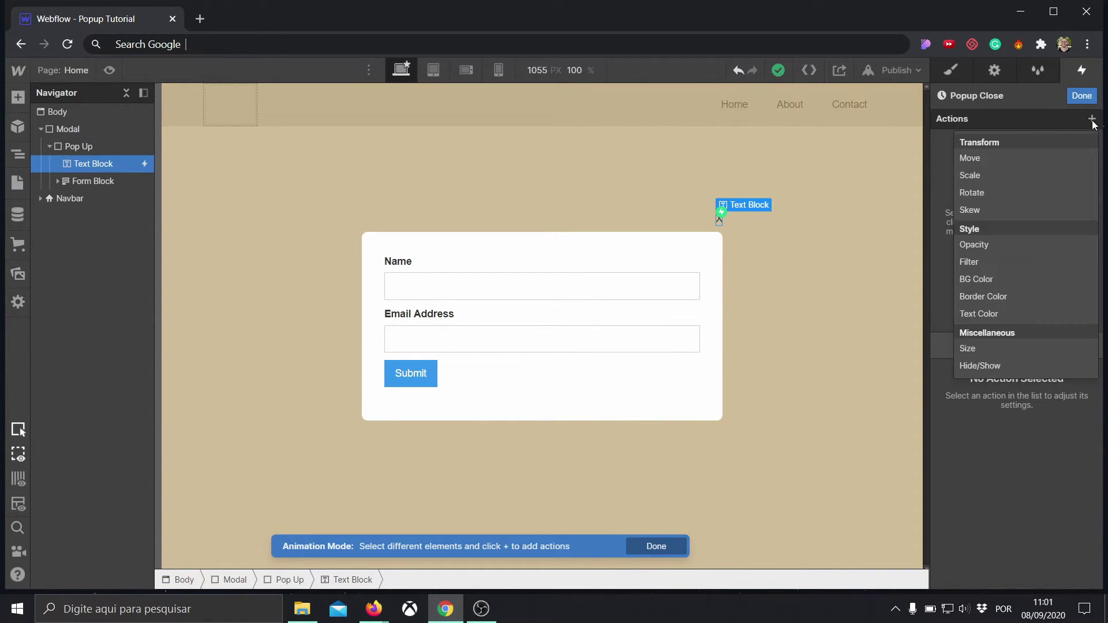
left_click(997, 370)
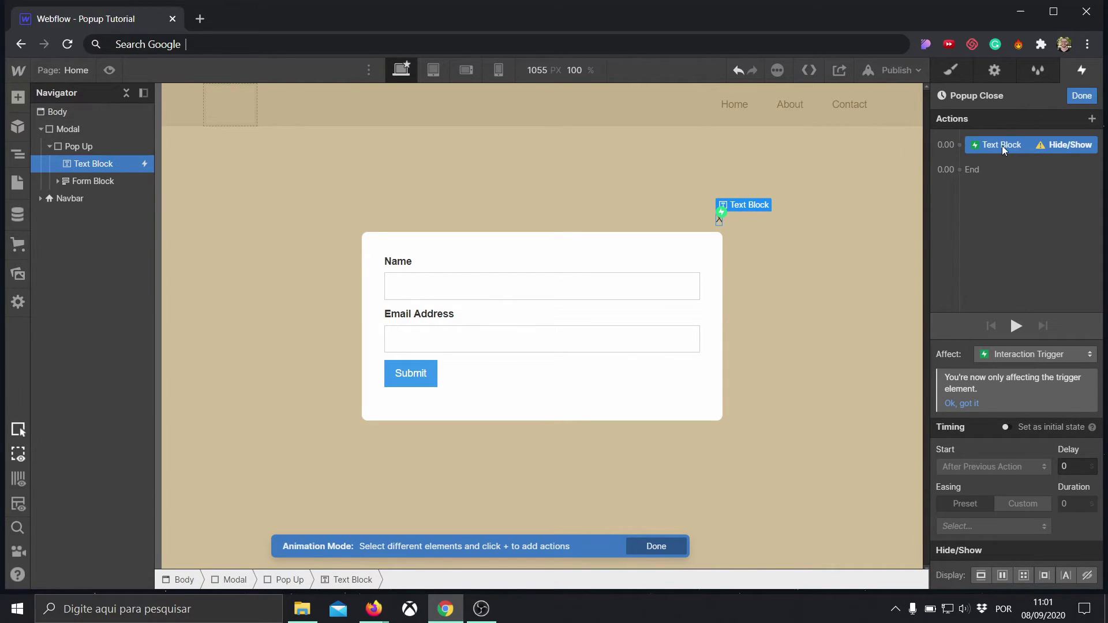
right_click(1005, 149)
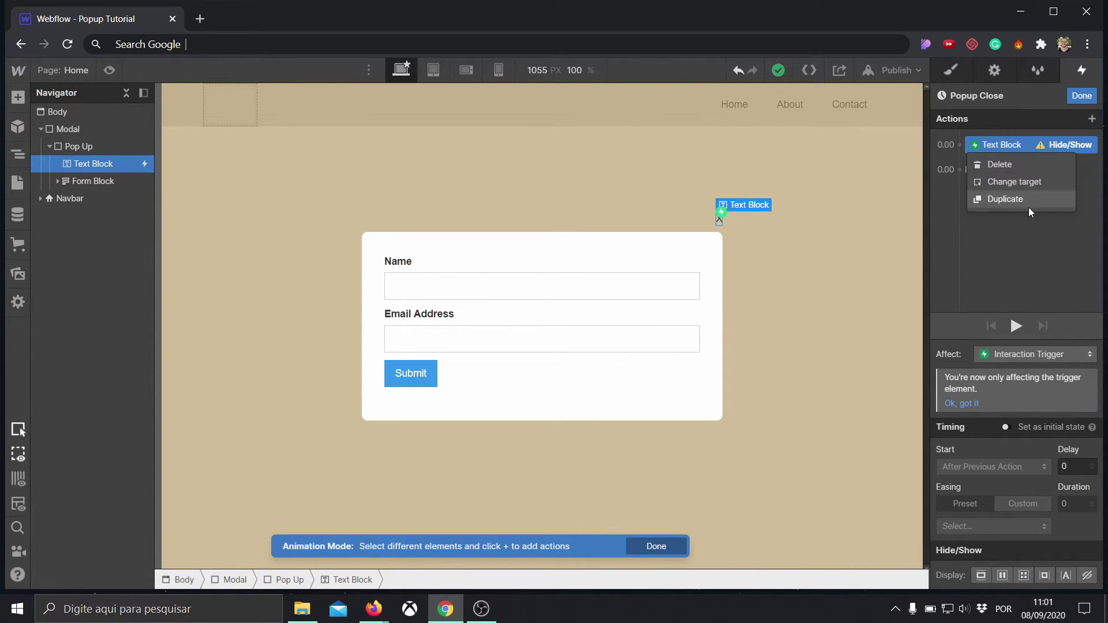
left_click(1014, 182)
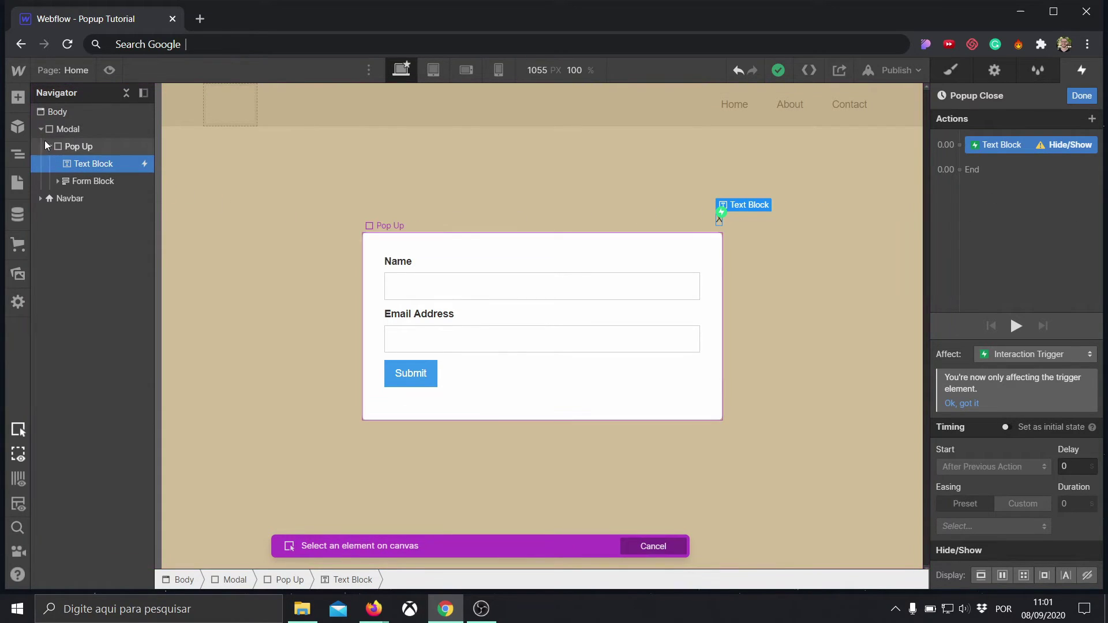
left_click(78, 130)
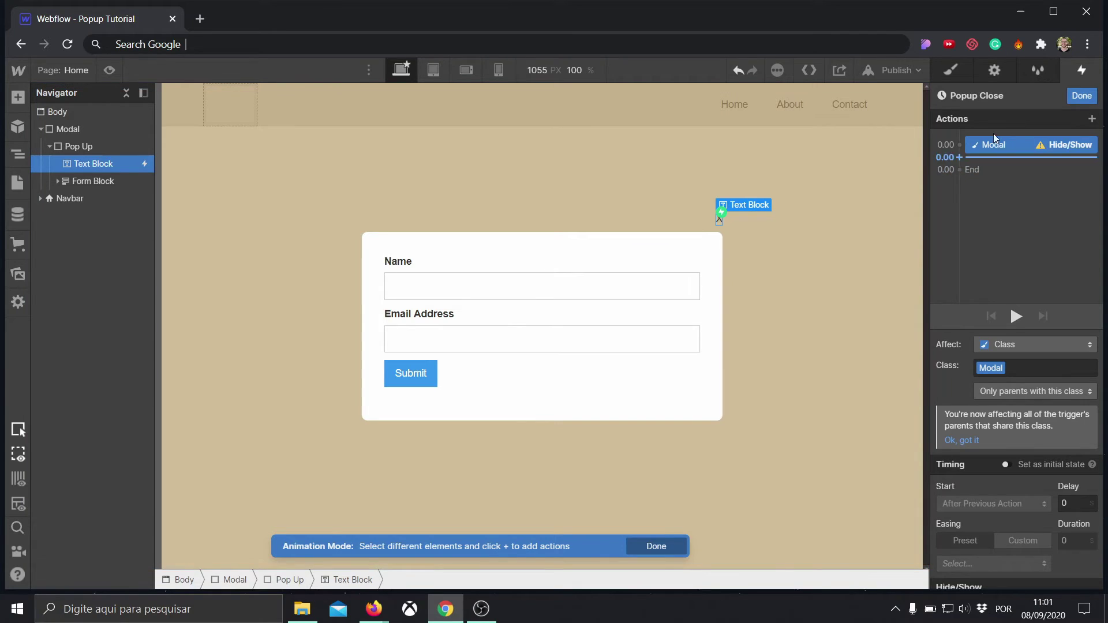
Set the action to Display None with a 0.2 s delay.
scroll(1048, 475, "down", 1)
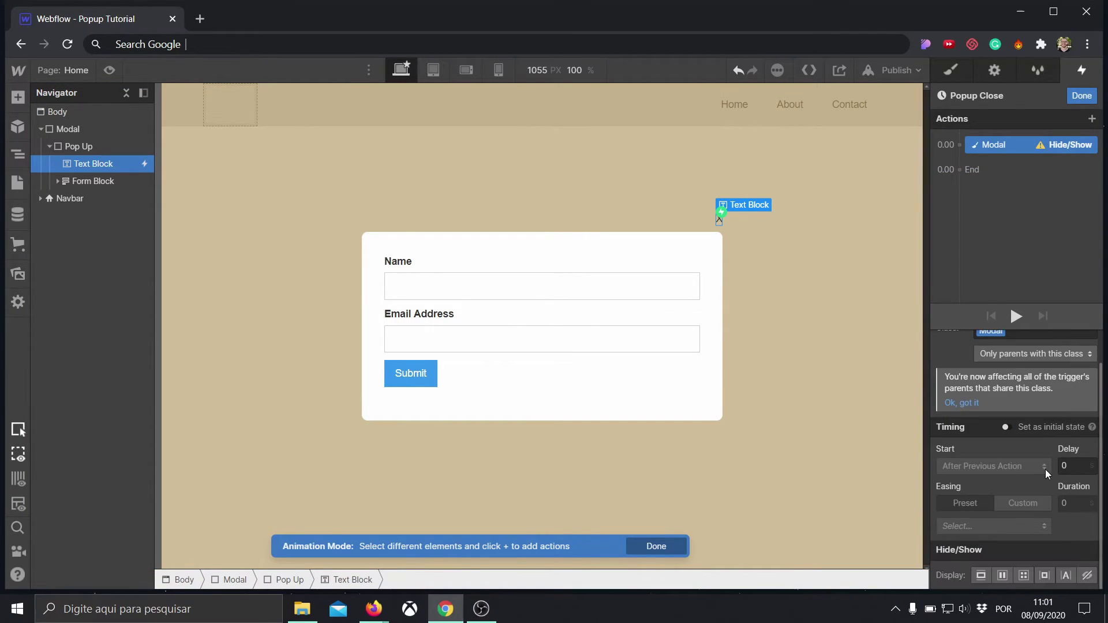
left_click(1087, 576)
left_click(1072, 466)
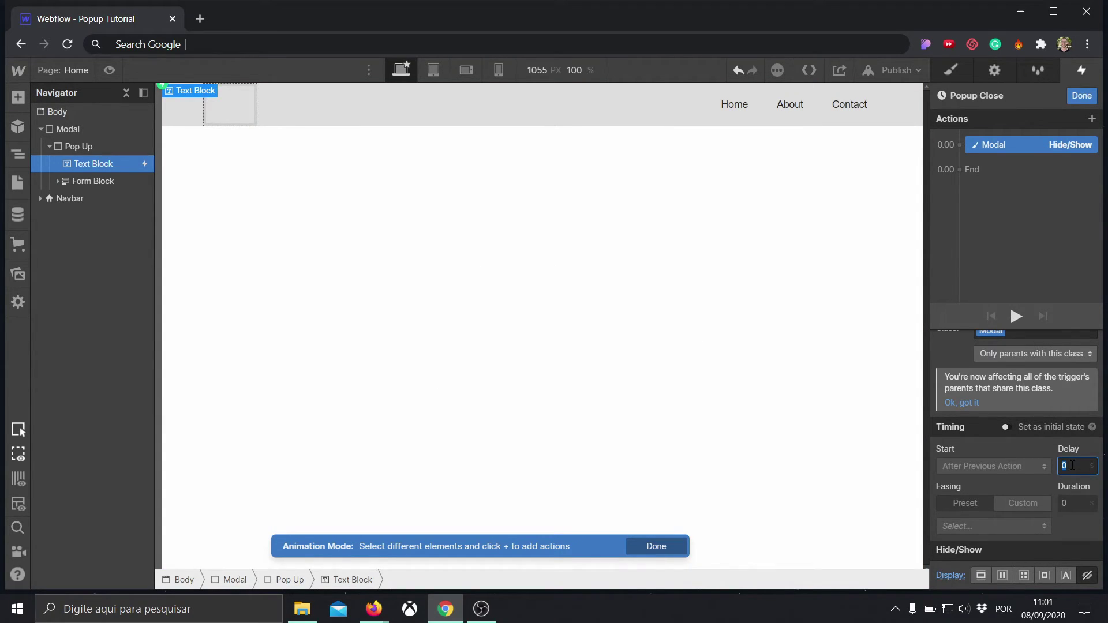
type("0.2")
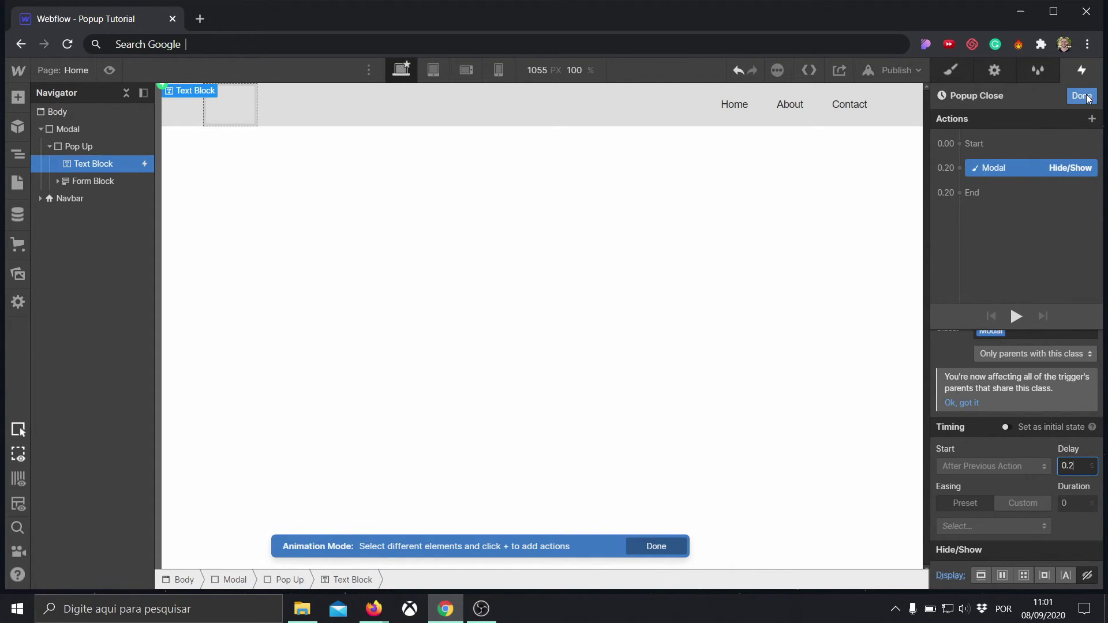
left_click(1082, 96)
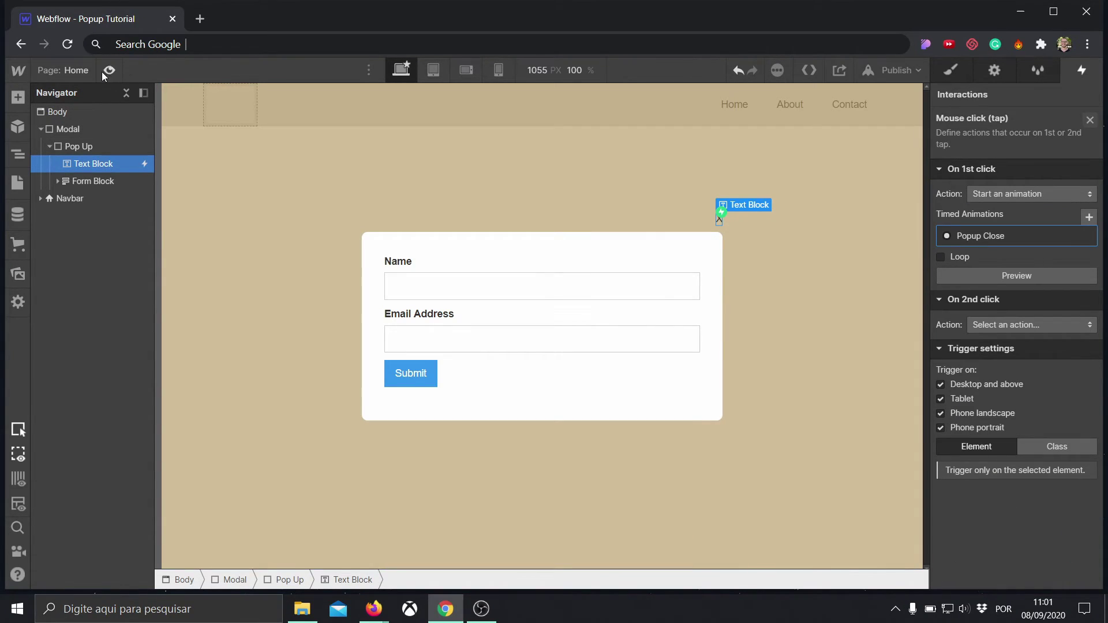
Preview the page and confirm the X closes the popup.
left_click(110, 70)
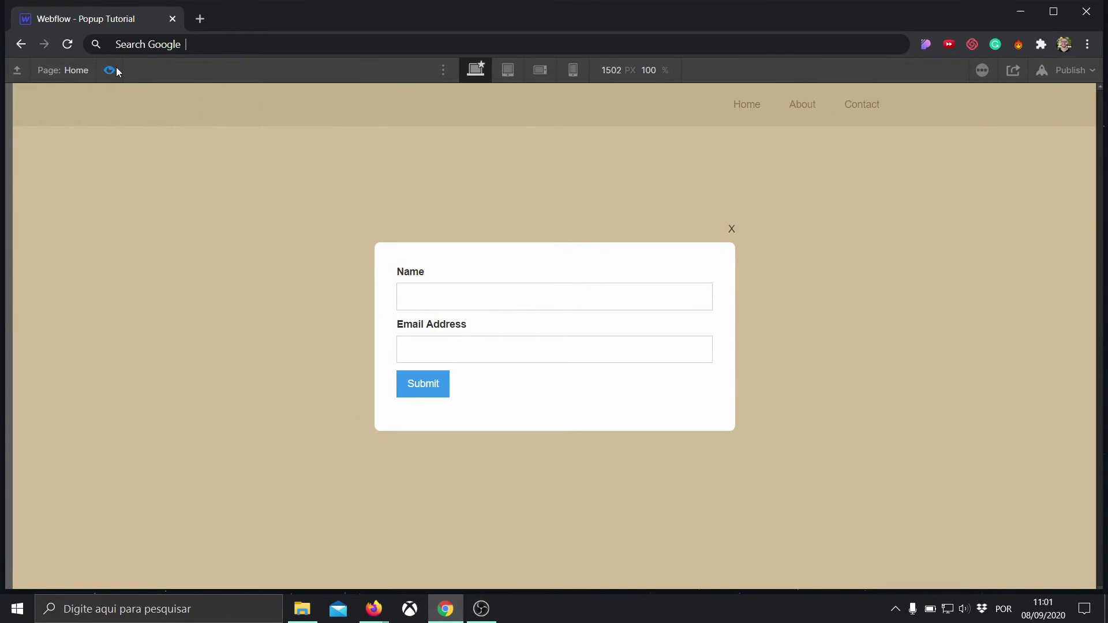
left_click(730, 229)
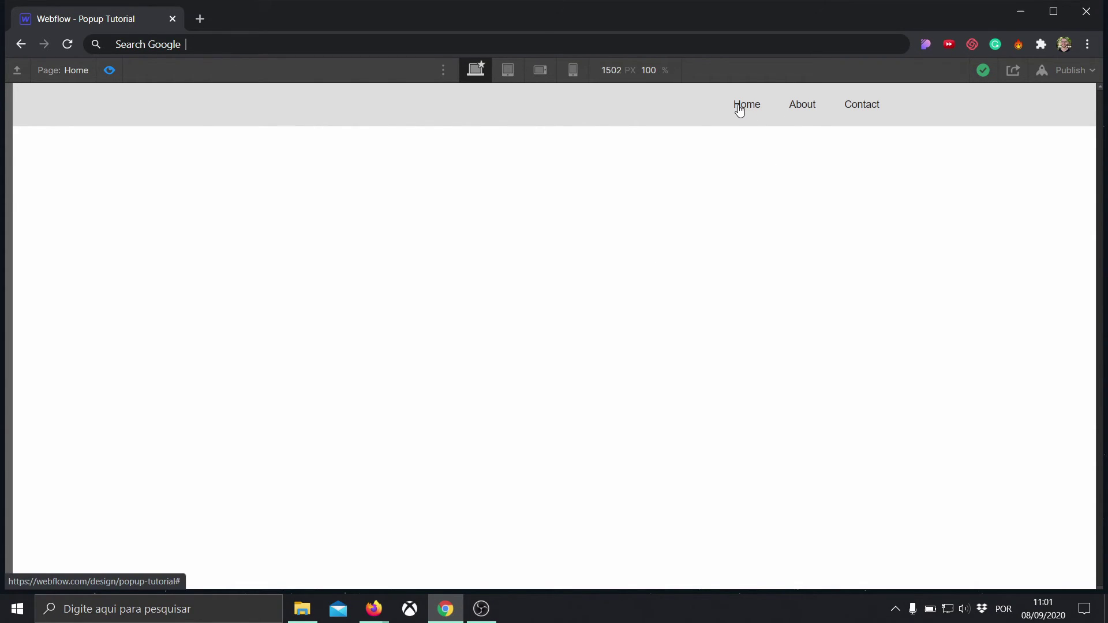
left_click(109, 69)
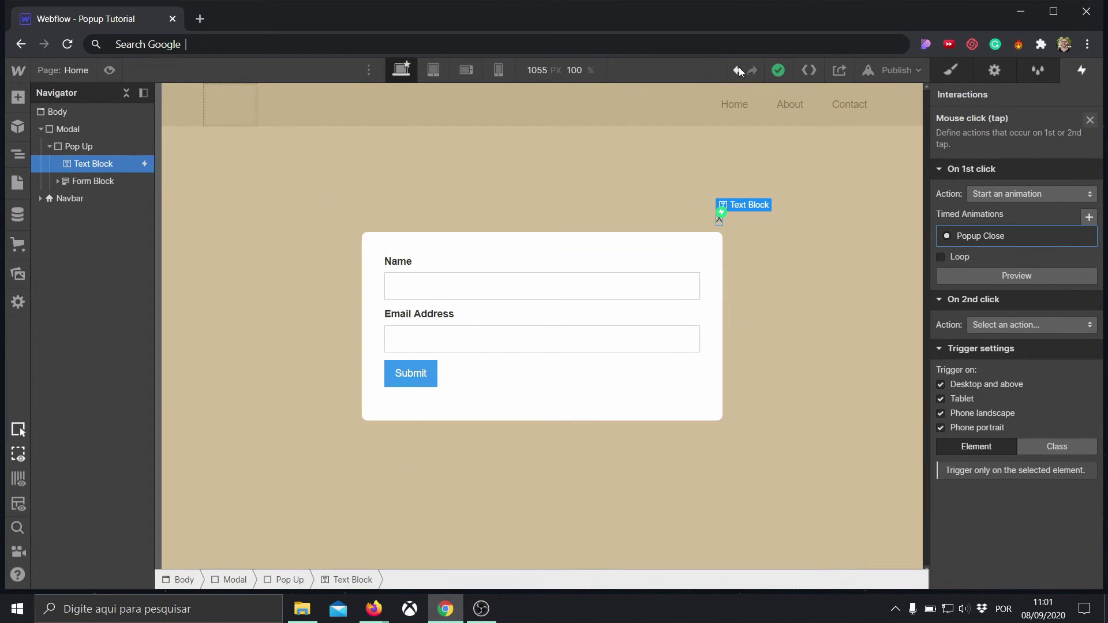
Set the Modal's display to None so it starts hidden.
left_click(731, 116)
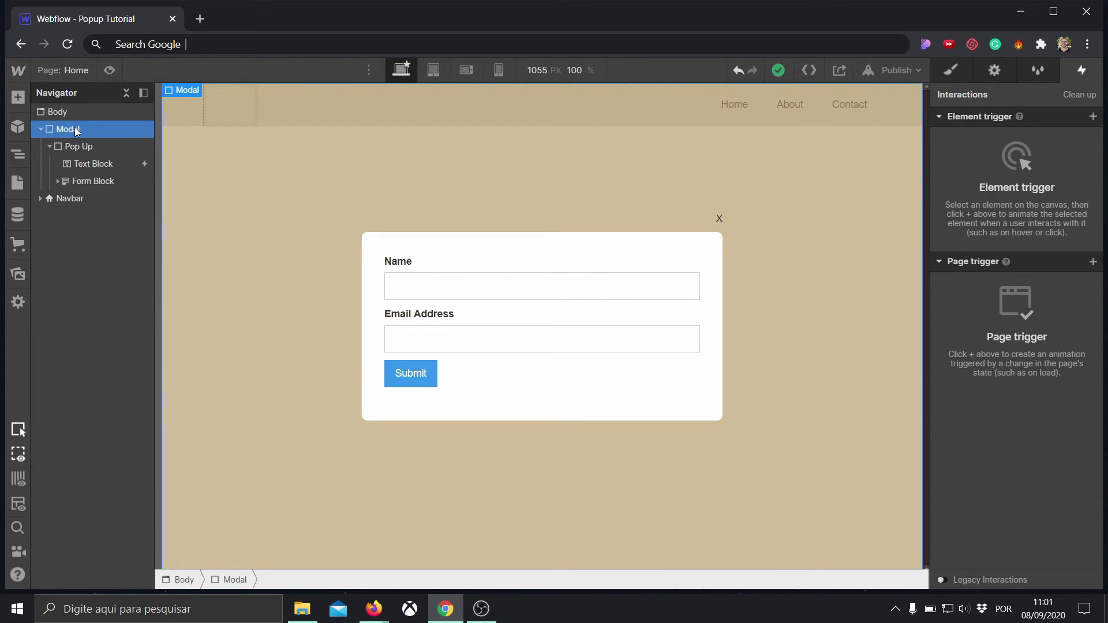
left_click(951, 70)
scroll(1075, 315, "down", 5)
scroll(1075, 315, "down", 6)
scroll(1075, 315, "up", 12)
left_click(1087, 203)
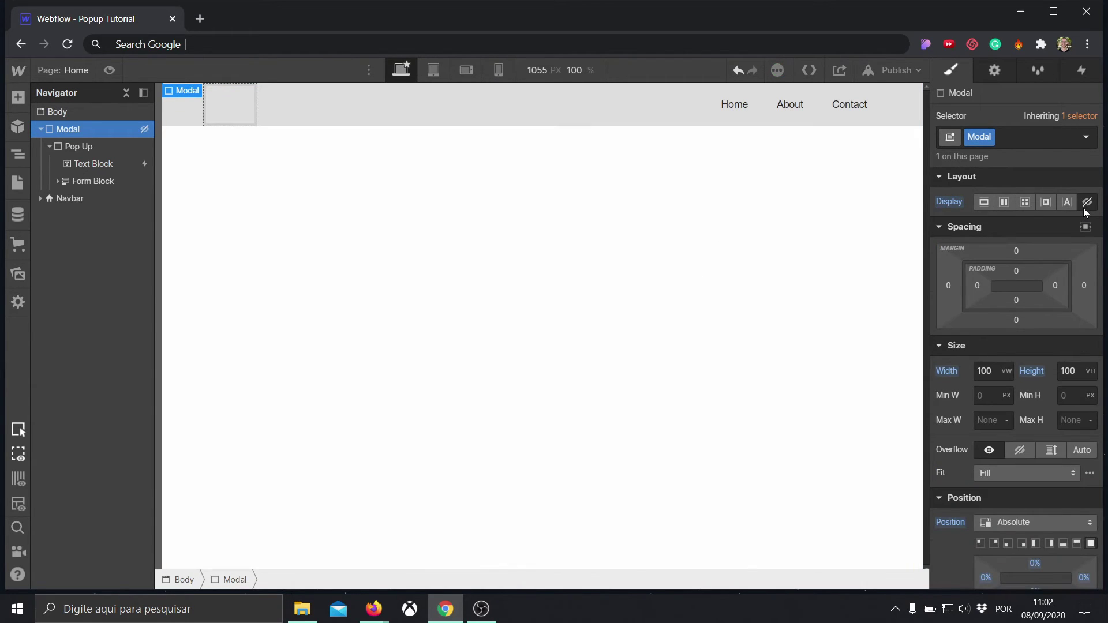
Give the Home nav link a mouse-click trigger that starts a new animation named 'Popup Open'.
left_click(736, 122)
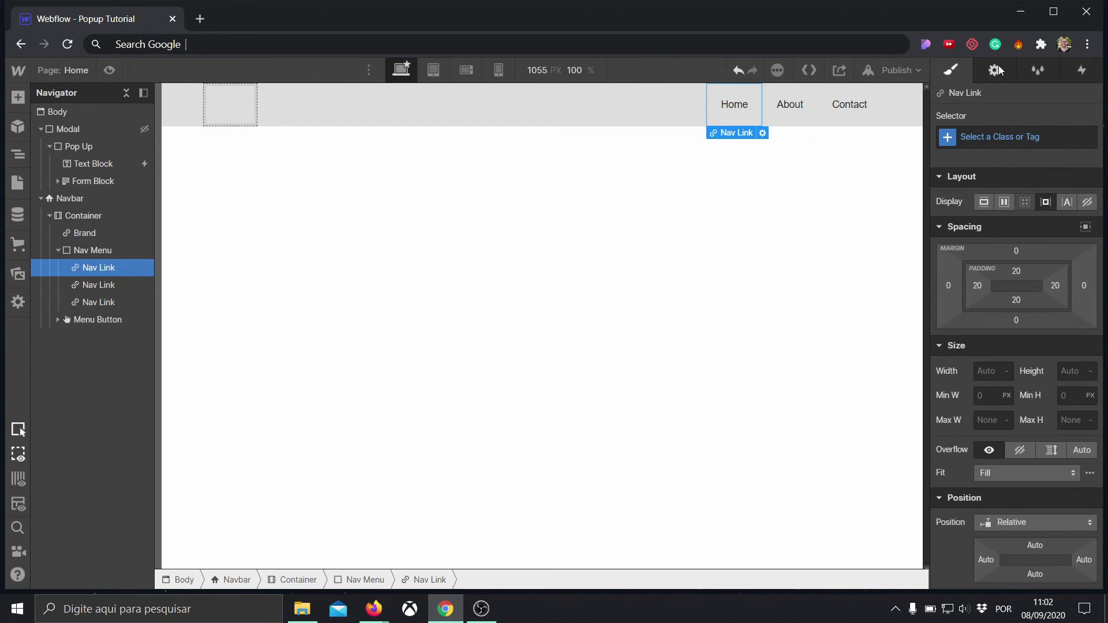
left_click(1072, 73)
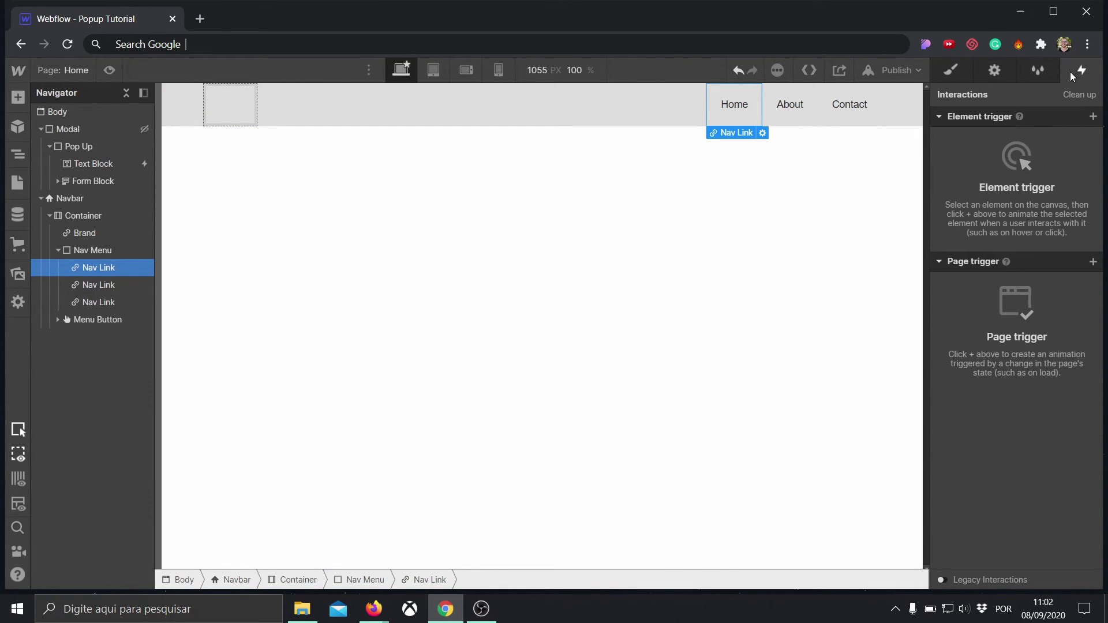
left_click(1093, 117)
left_click(1001, 141)
left_click(1026, 196)
left_click(1028, 219)
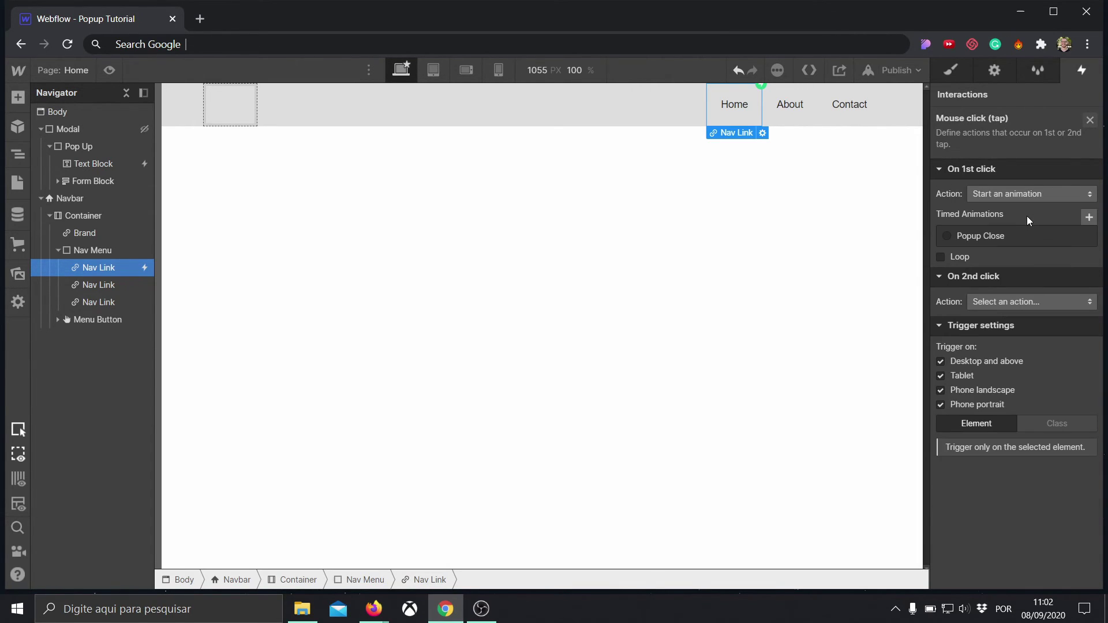
left_click(1089, 219)
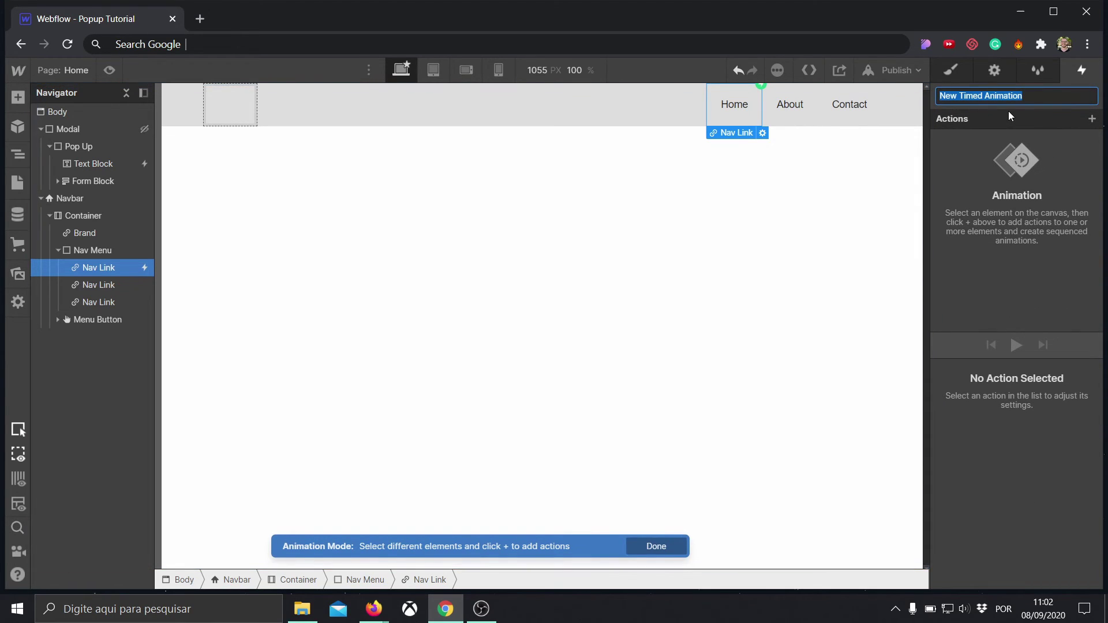
type("Popup")
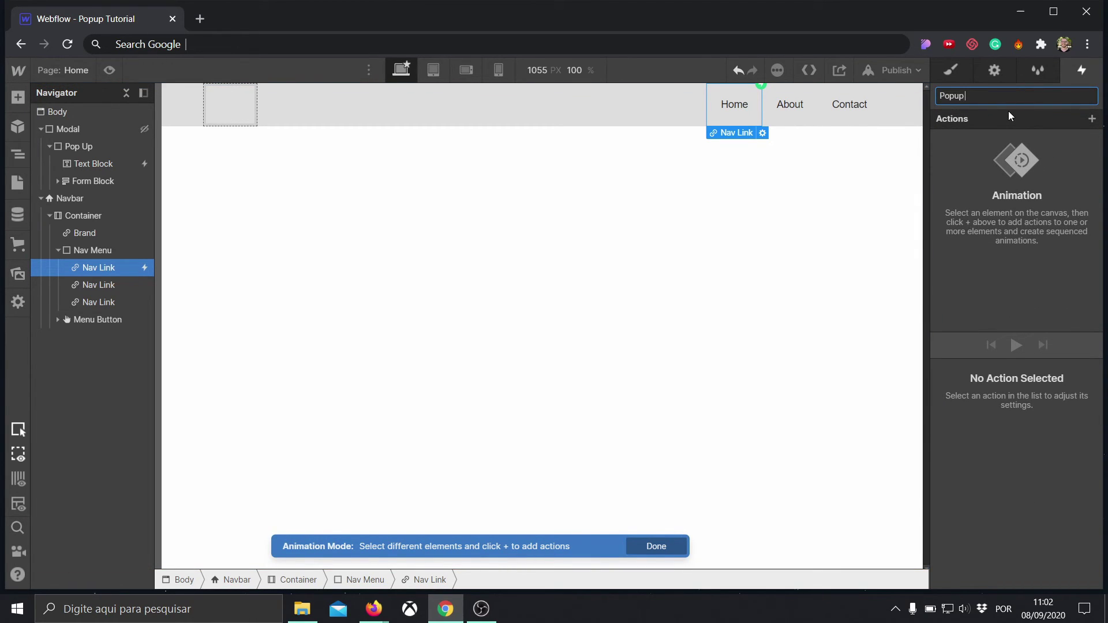
type(" Open")
key("Return")
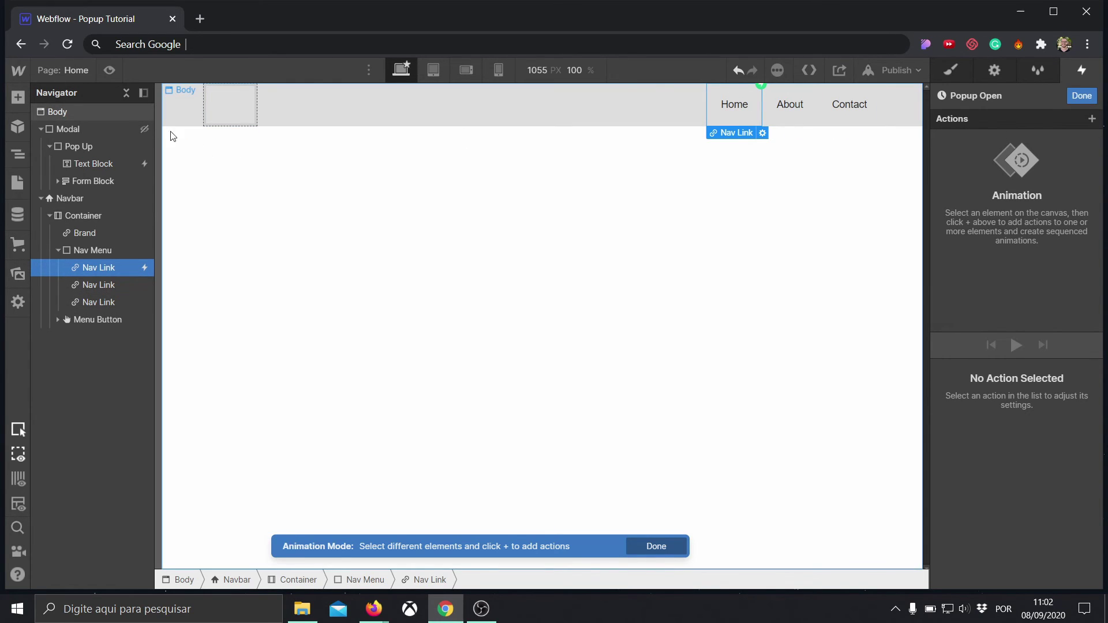
Add a Hide/Show action that shows the Modal as flex after a 0.2 s delay.
left_click(88, 130)
left_click(1092, 118)
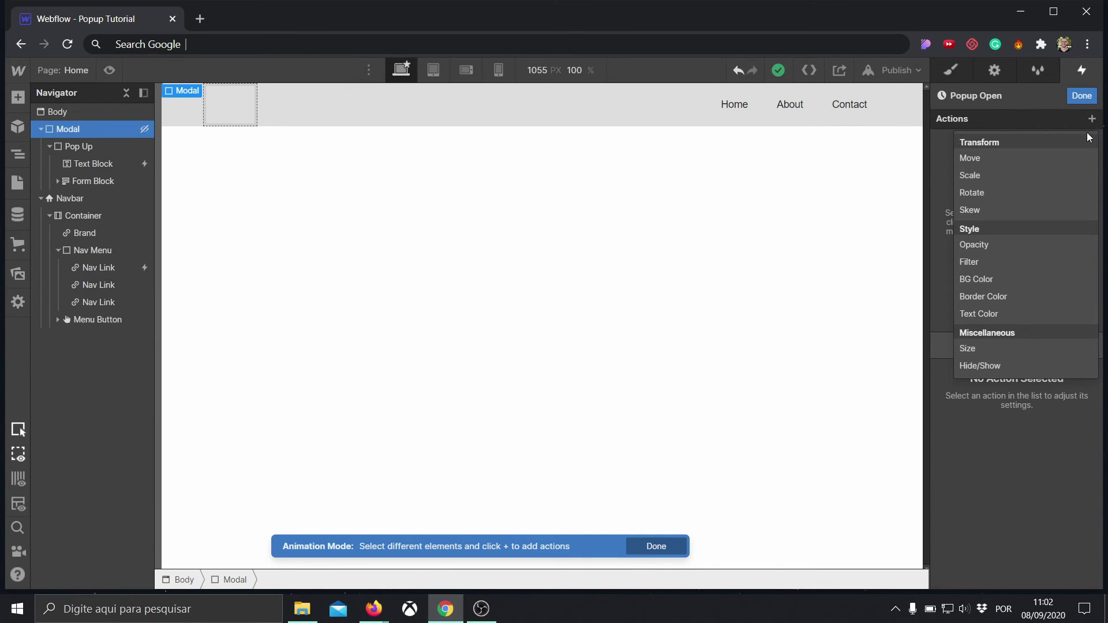
left_click(1000, 368)
scroll(1013, 468, "down", 1)
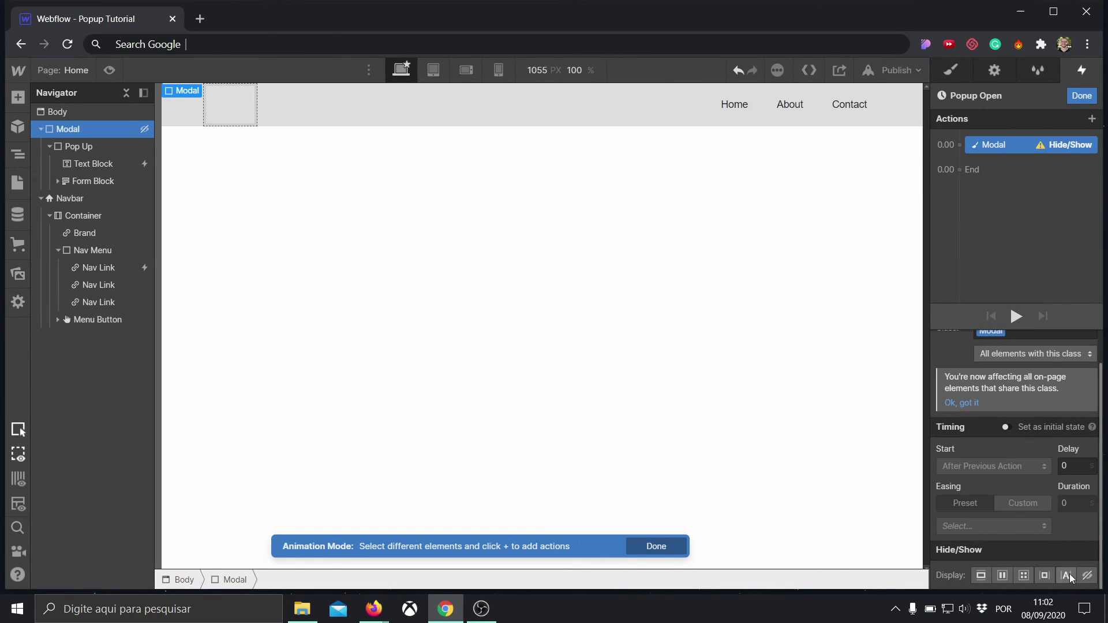
left_click(1004, 576)
left_click(1072, 469)
double_click(1072, 469)
type("0.2")
left_click(1081, 95)
In preview, open the popup via Home, try the Email field, close it with X, then exit preview.
left_click(109, 70)
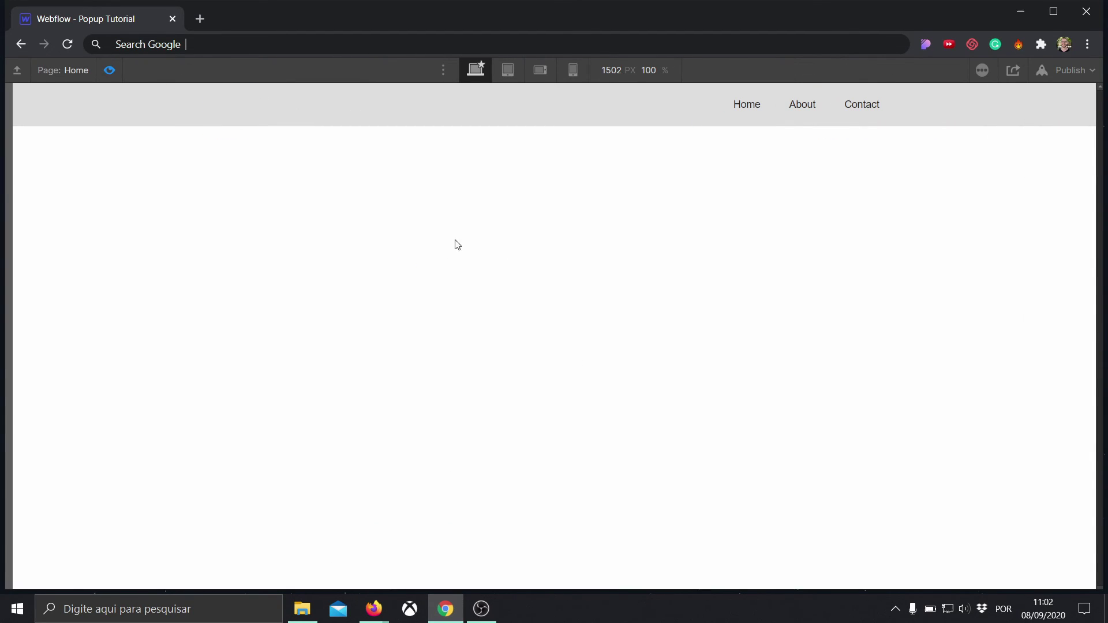
left_click(743, 105)
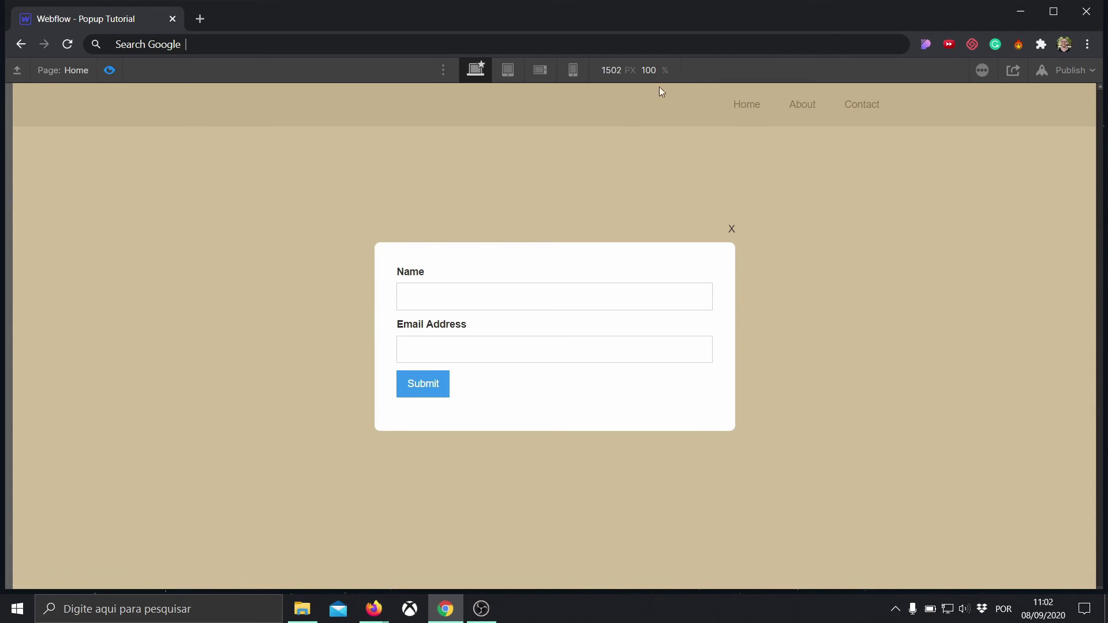
left_click(434, 351)
left_click(451, 325)
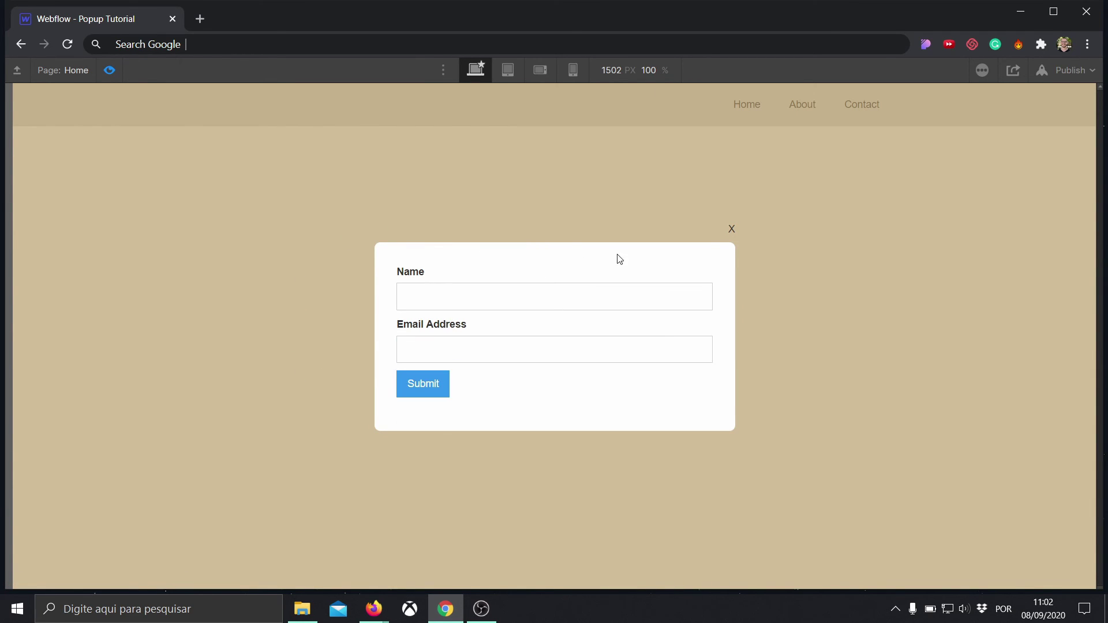
left_click(731, 230)
left_click(110, 71)
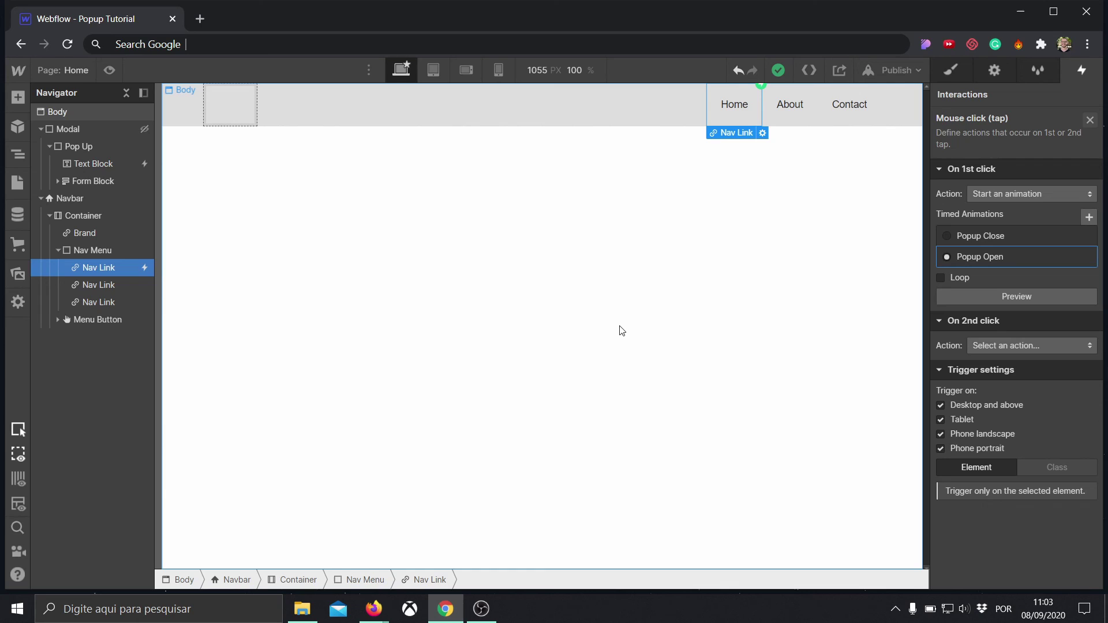
left_click(955, 71)
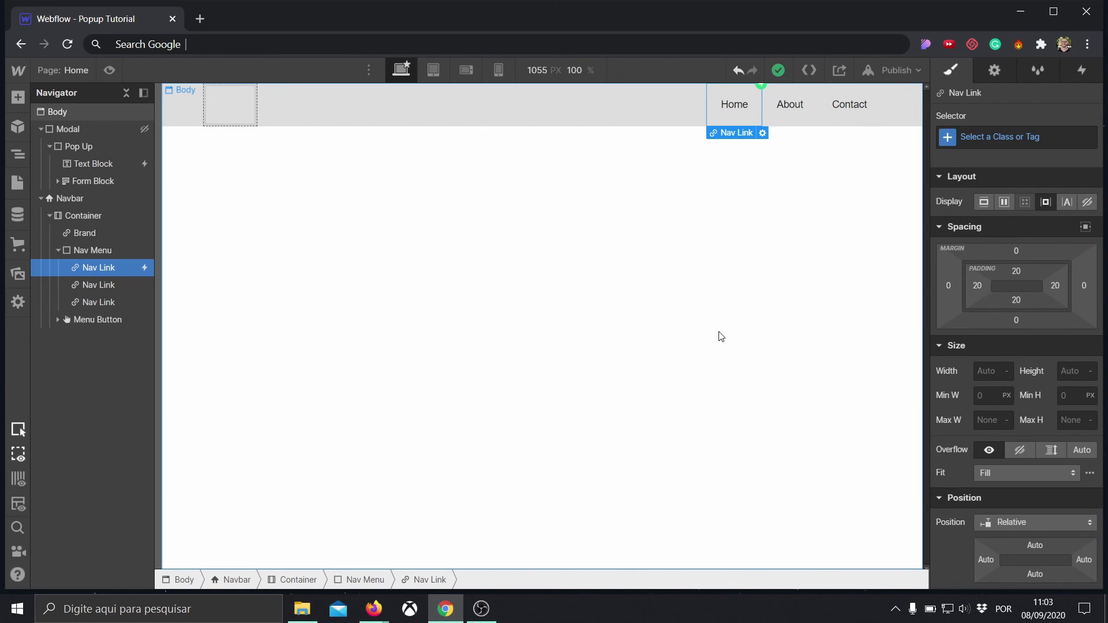